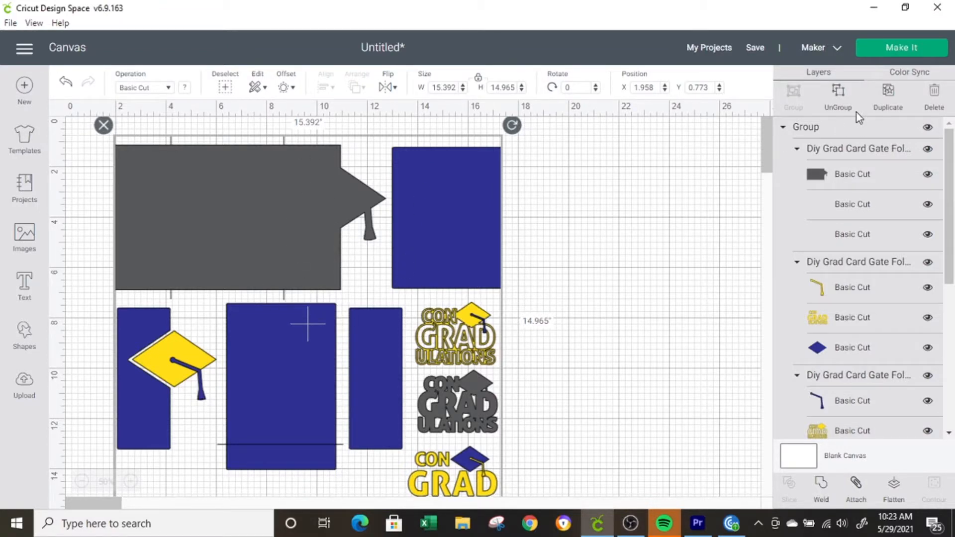
- Ungroup the imported gate-fold card design into its separate pieces
left_click(847, 98)
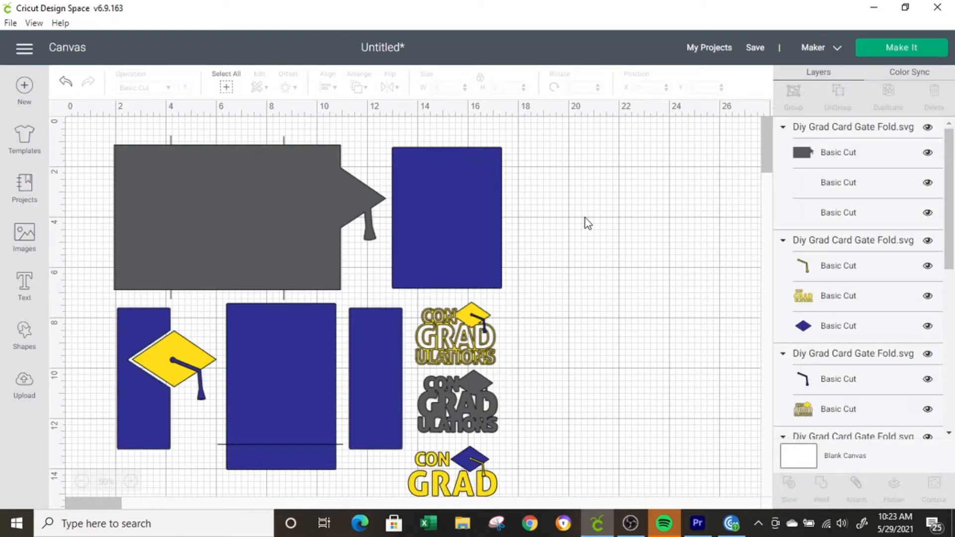
left_click(452, 322)
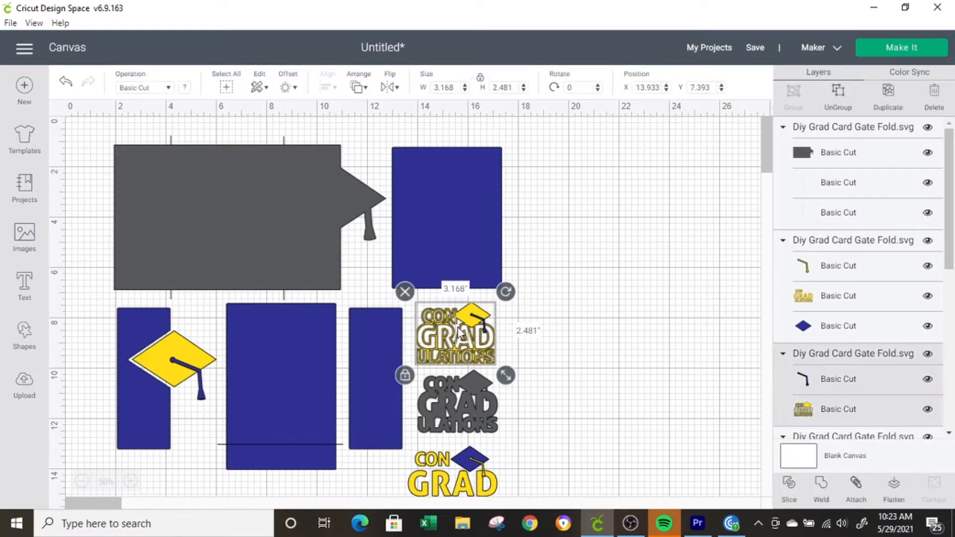
left_click(577, 199)
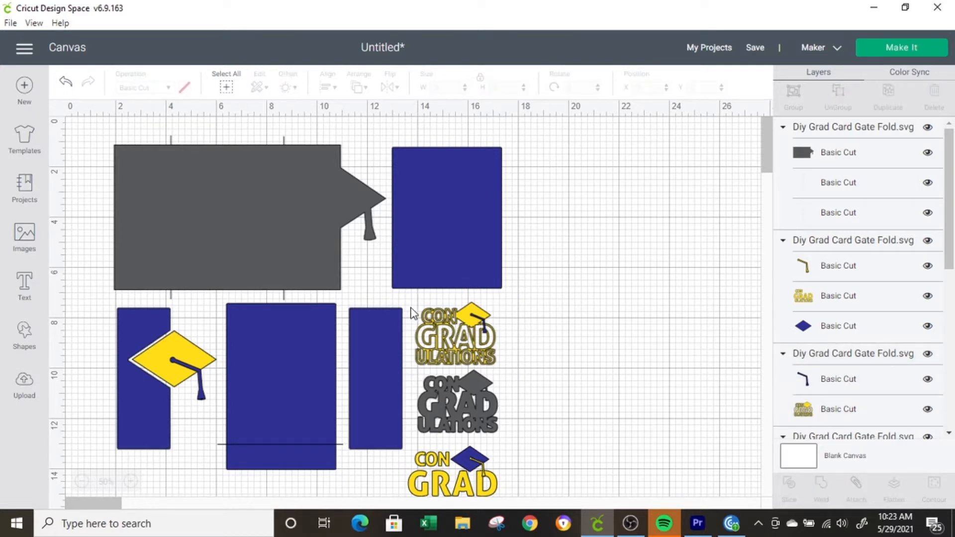
- Hide the solid gray "CONGRADULATIONS" layer on the canvas
left_click(450, 332)
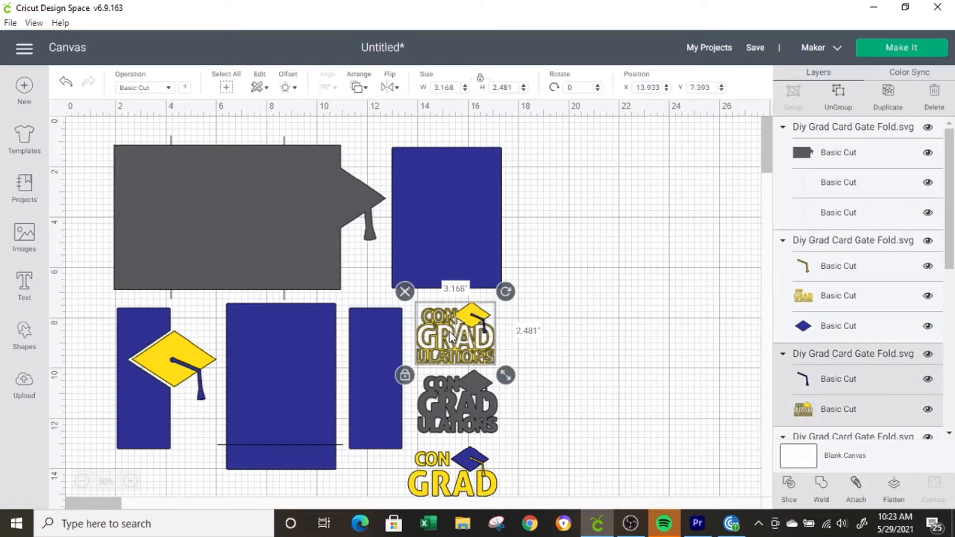
scroll(544, 393, "down", 1)
left_click(477, 361)
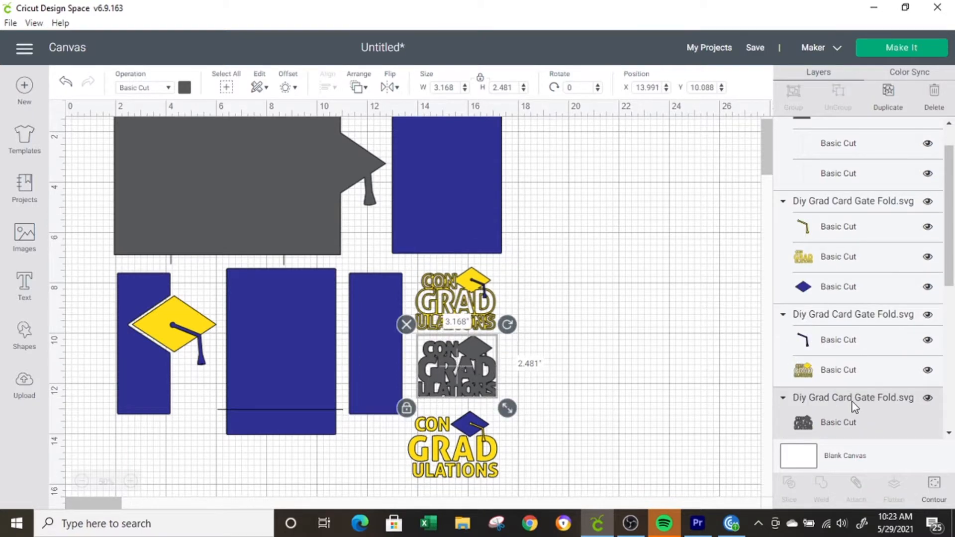
scroll(853, 405, "down", 3)
left_click(929, 258)
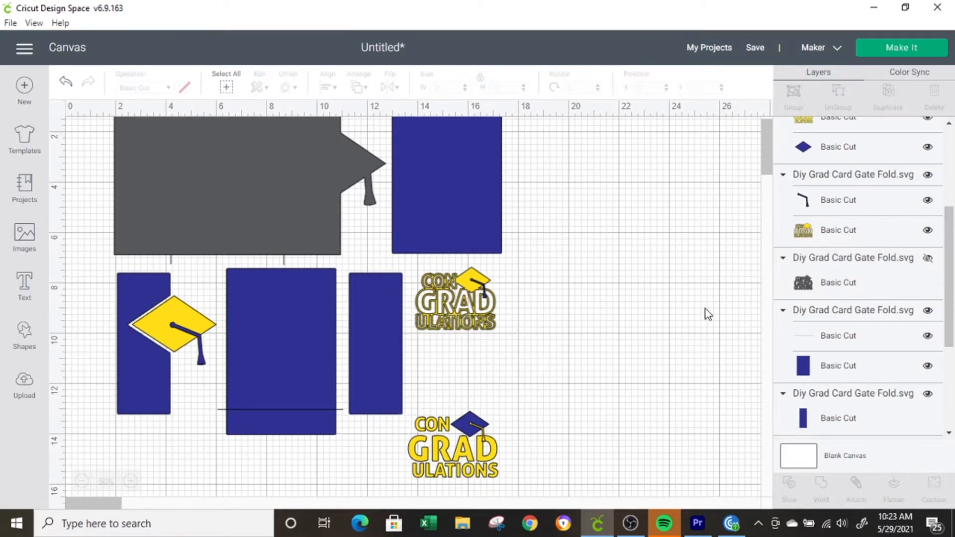
- Hide the yellow "CONGRADULATIONS" group that has the blue graduation cap
left_click(475, 426)
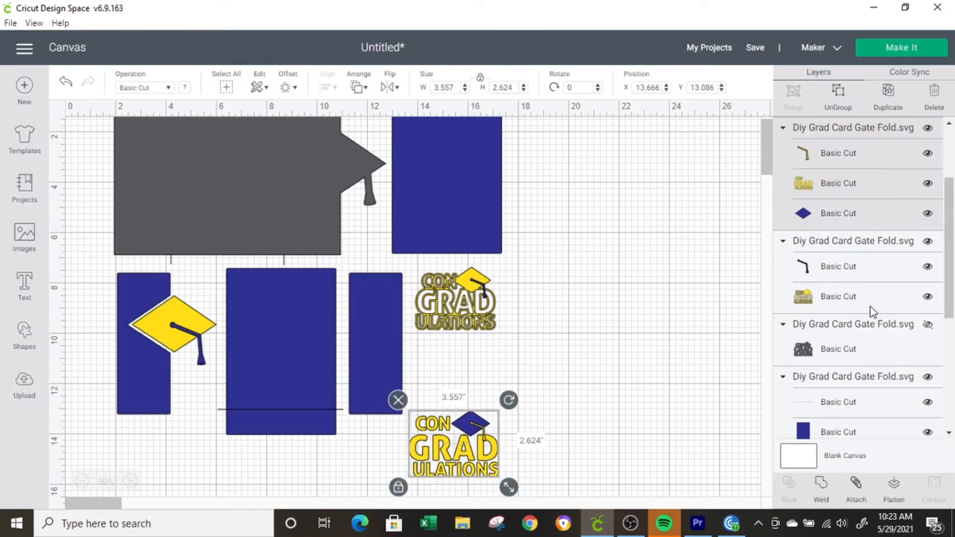
scroll(848, 203, "up", 3)
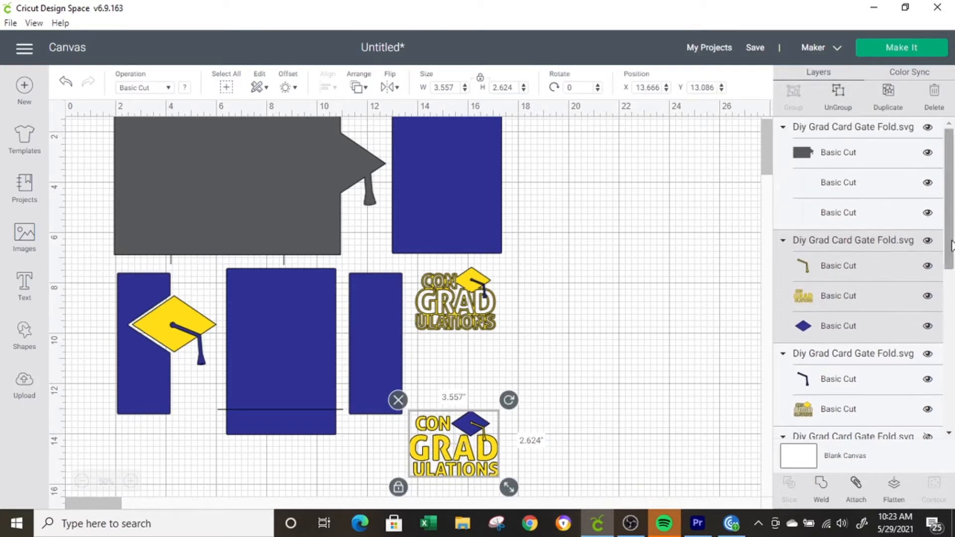
left_click(928, 240)
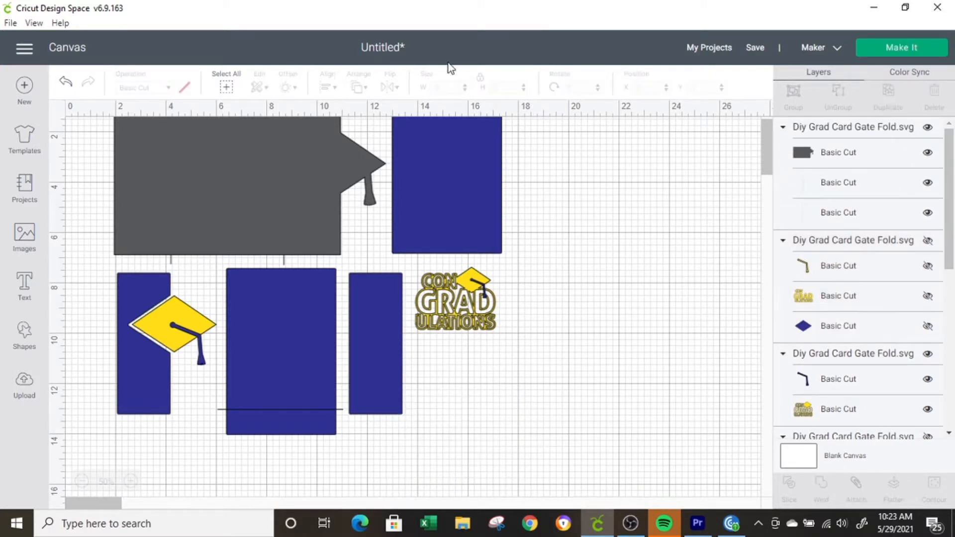
- Move the central blue panel with the horizontal line slightly down, and hide the plain 4.35 x 5.6 in blue rectangle
left_click(256, 405)
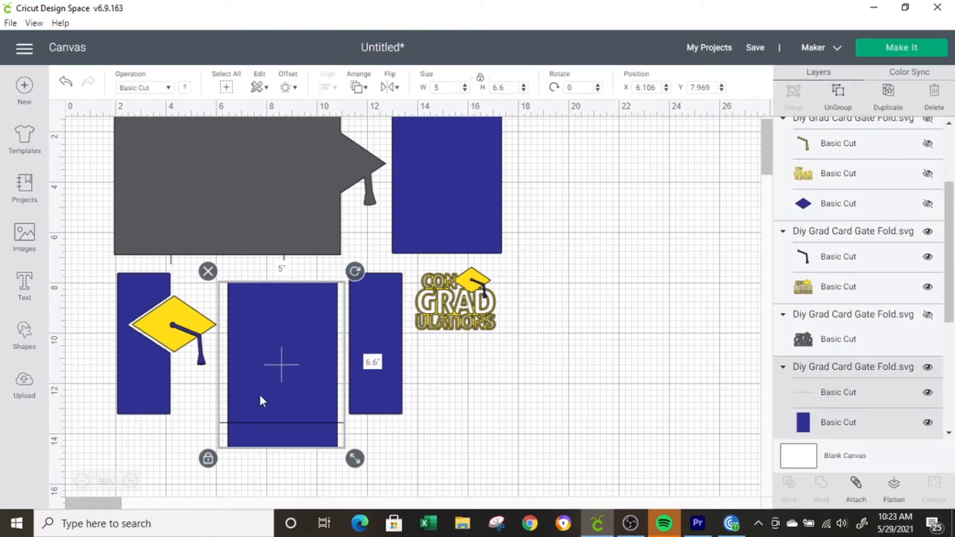
left_click_drag(259, 395, 256, 385)
left_click(407, 214)
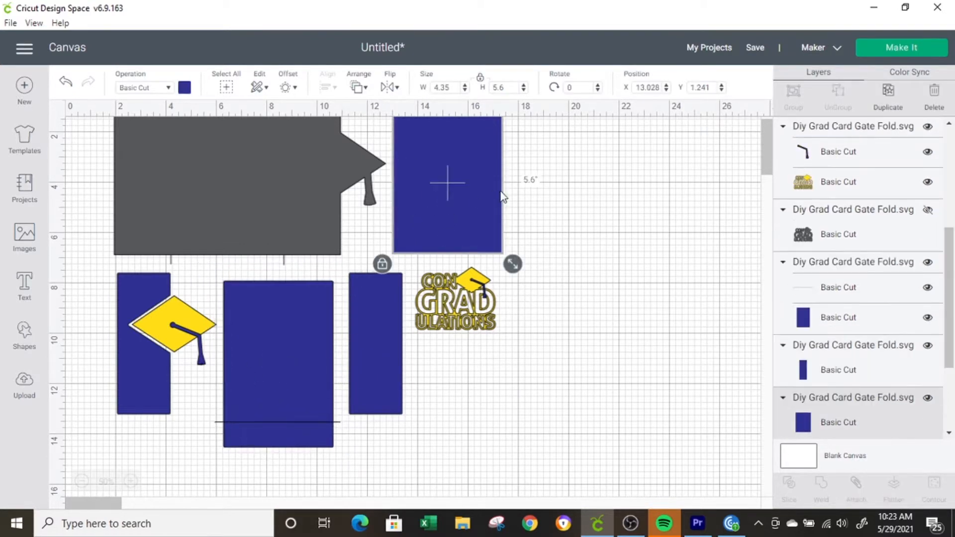
scroll(463, 204, "up", 1)
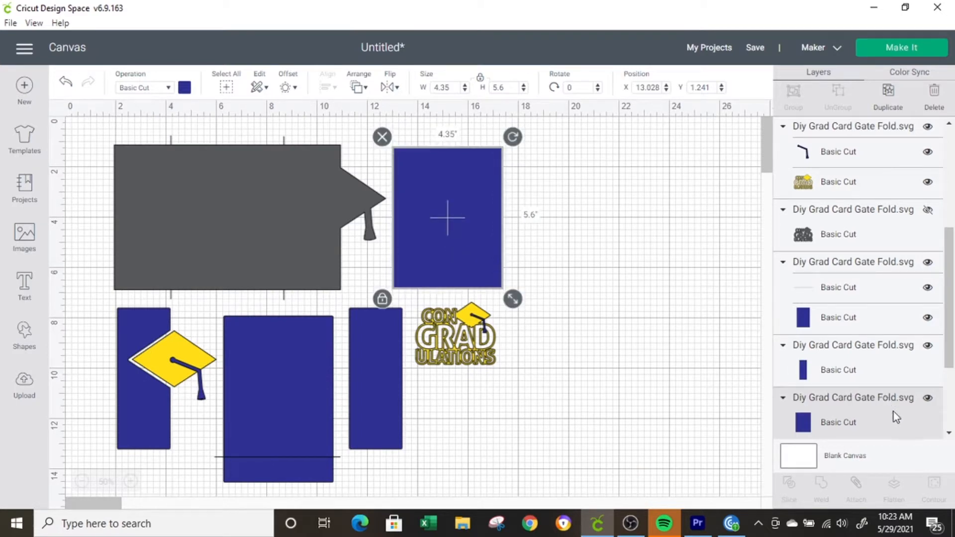
left_click(928, 398)
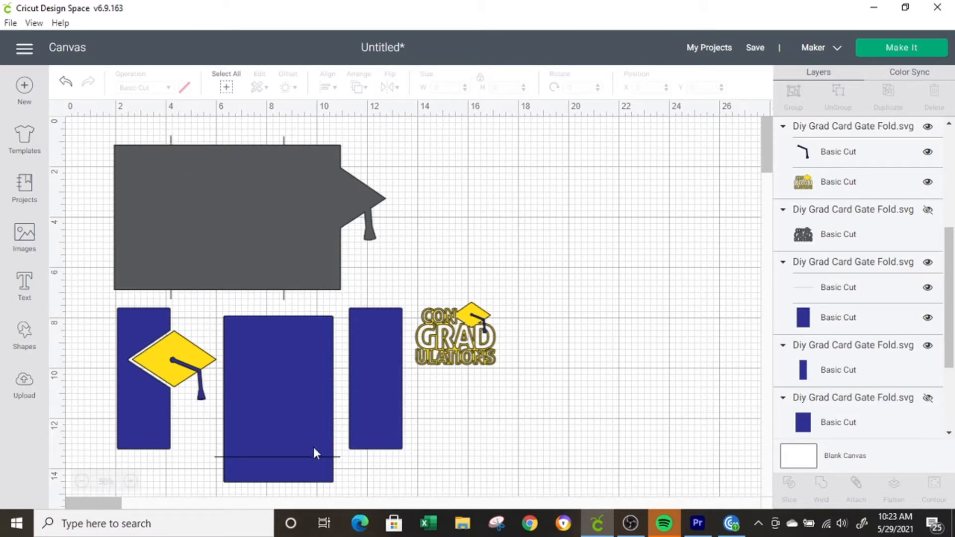
- Insert three score lines and move one of them onto the central blue panel
left_click(25, 338)
left_click(138, 438)
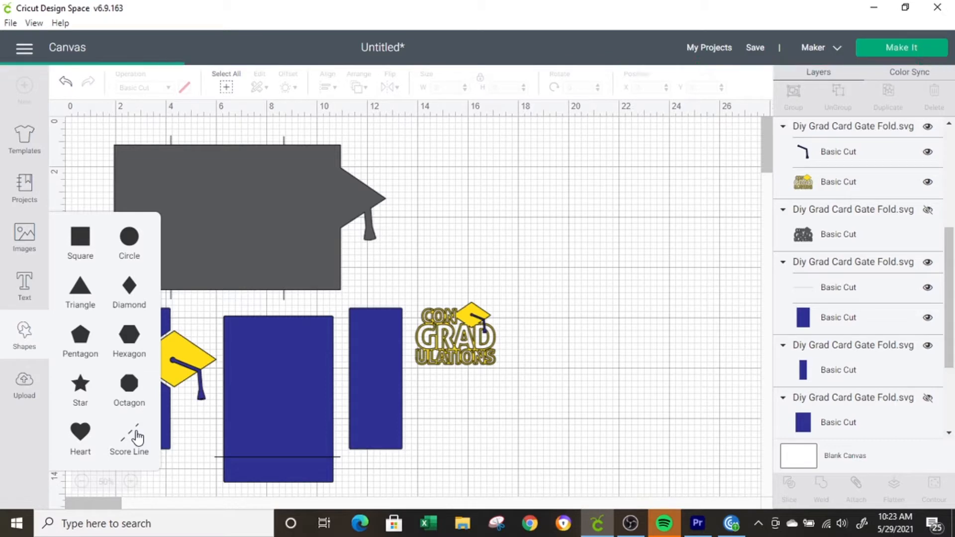
left_click(138, 441)
left_click(138, 440)
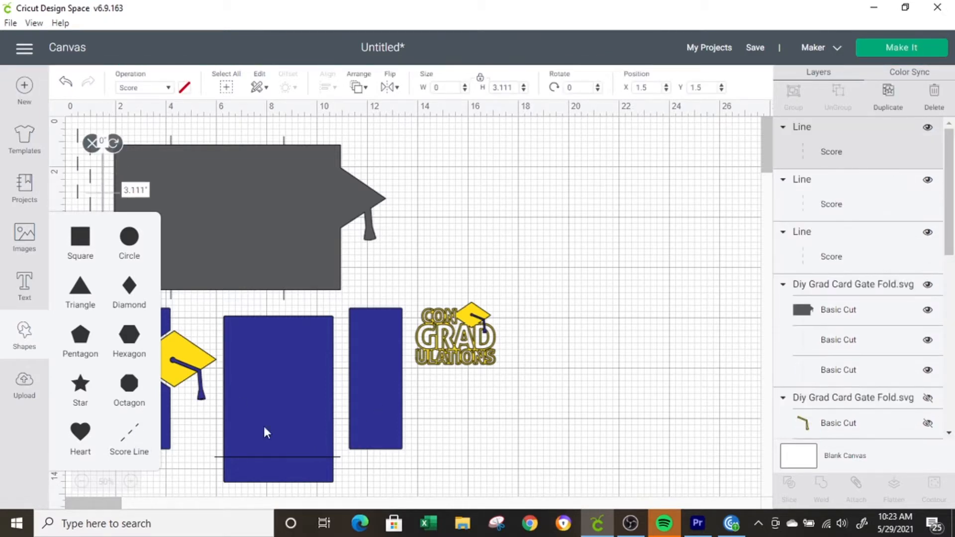
left_click(520, 195)
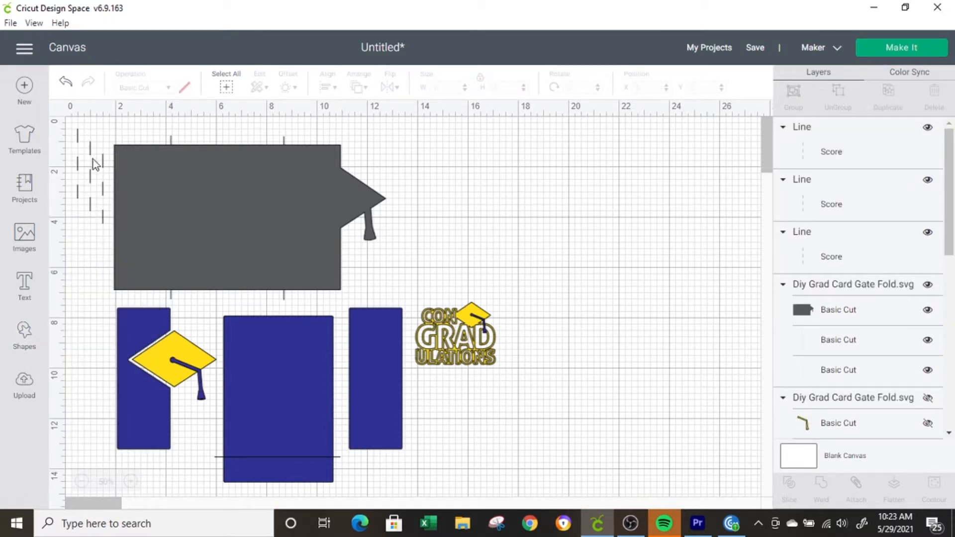
left_click_drag(103, 162, 273, 365)
- Move a second score line onto the gray card base, over the vertical fold guide nearest the graduation cap
left_click(130, 483)
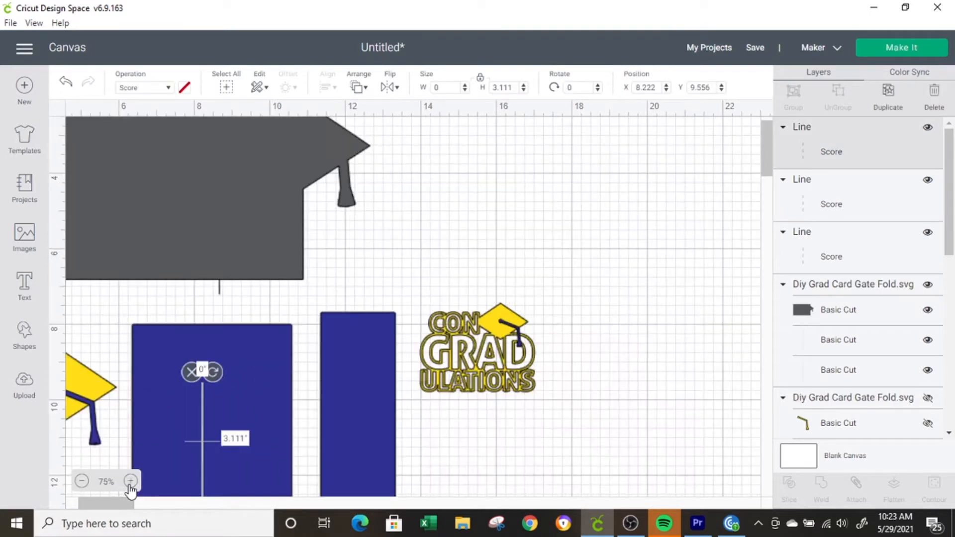
left_click(130, 482)
left_click(139, 505)
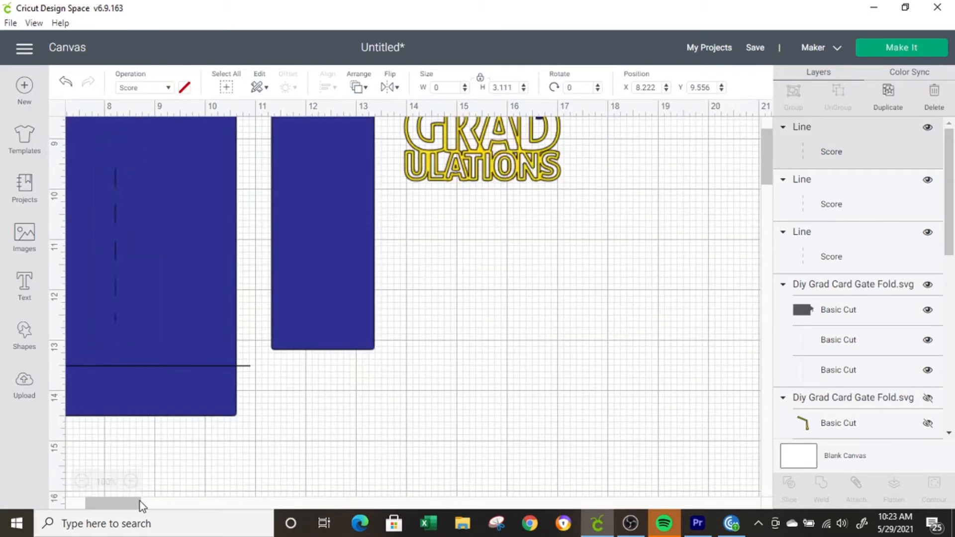
left_click_drag(95, 503, 83, 504)
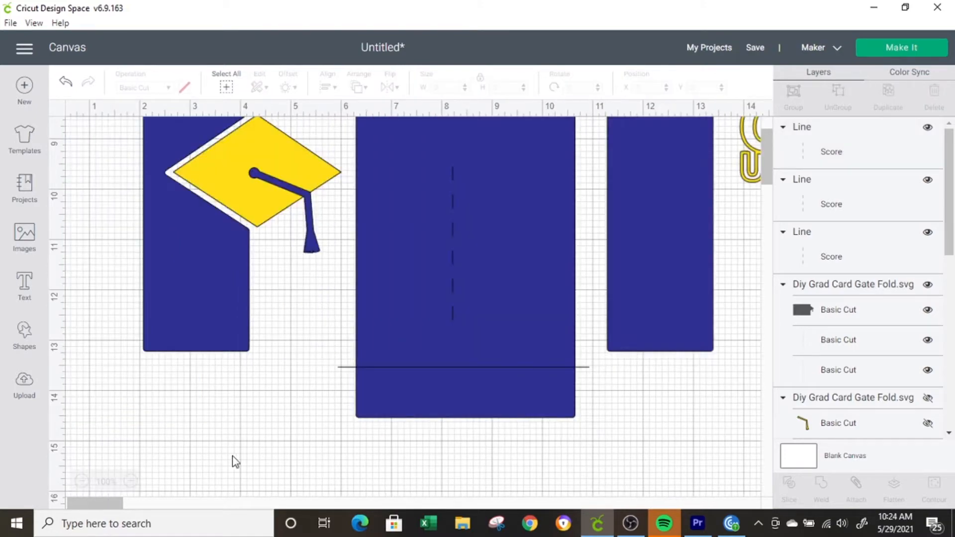
scroll(248, 448, "up", 5)
scroll(267, 443, "up", 2)
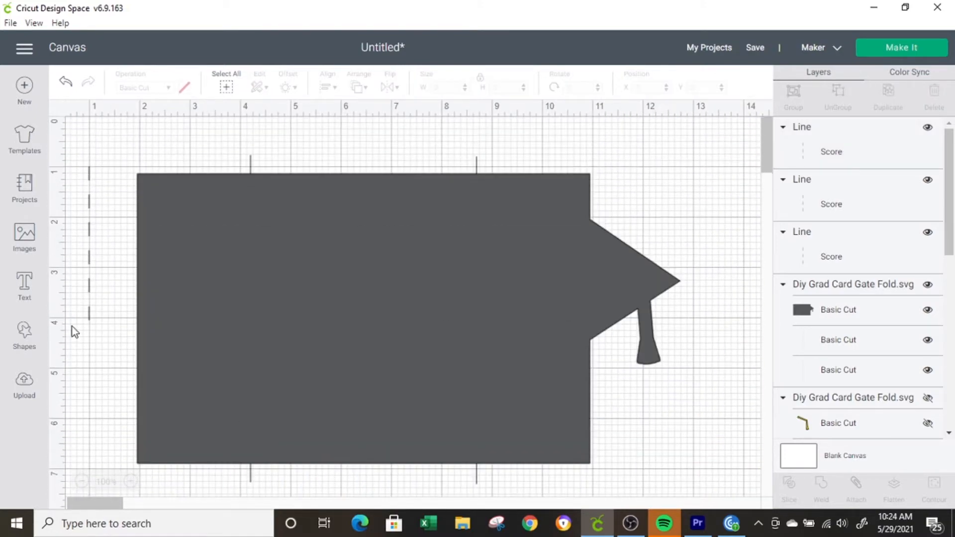
left_click_drag(77, 499, 79, 499)
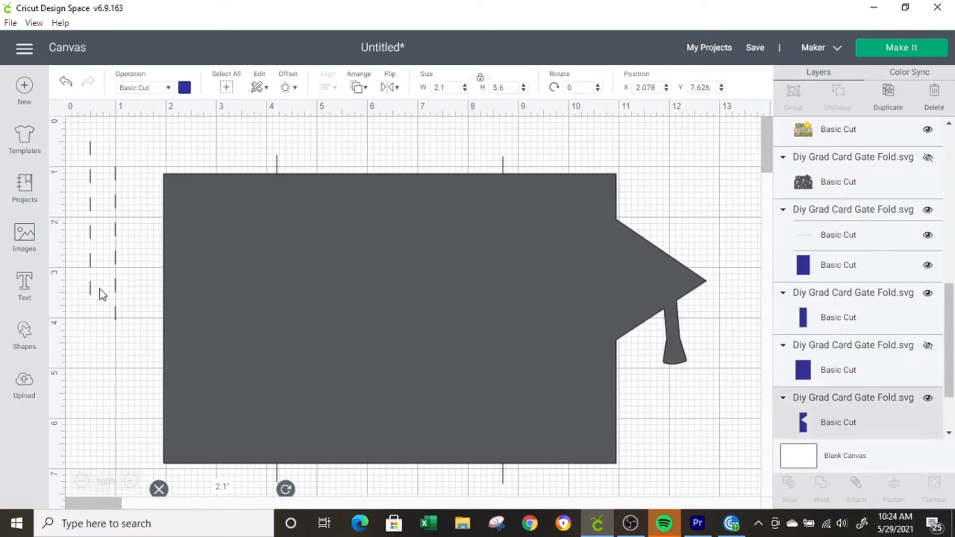
left_click_drag(116, 238, 502, 243)
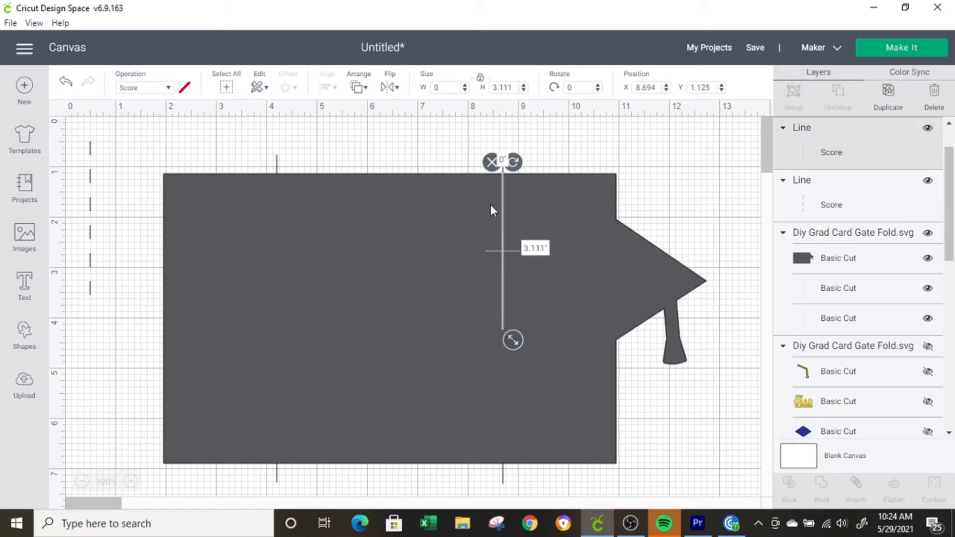
- Stretch that score line to about 5.79 in so it spans the gray card base, and nudge the base up slightly
left_click(513, 166)
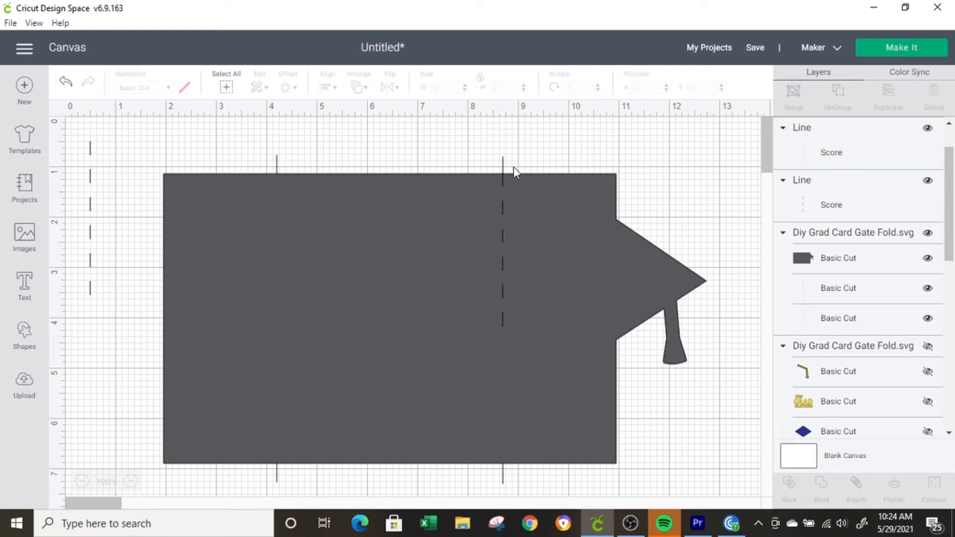
left_click(503, 315)
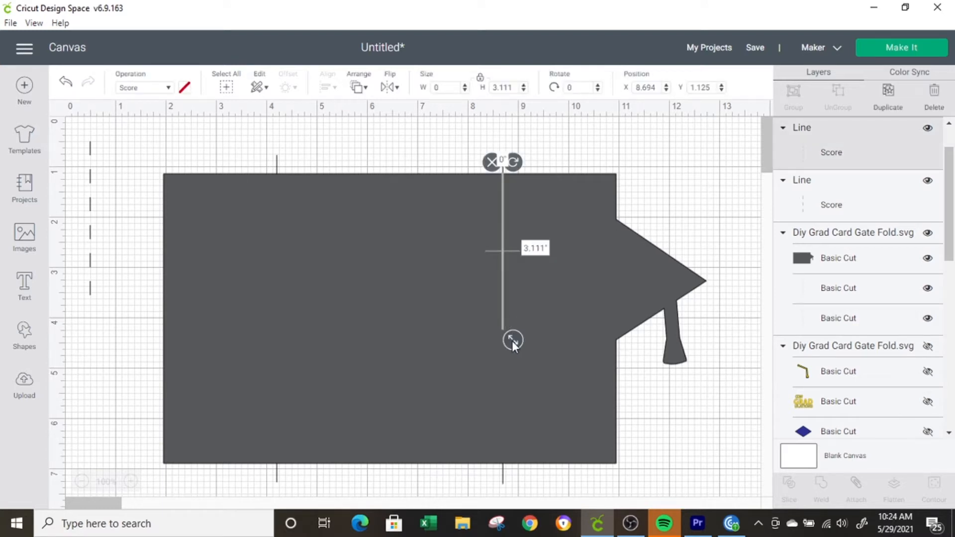
left_click_drag(513, 344, 525, 478)
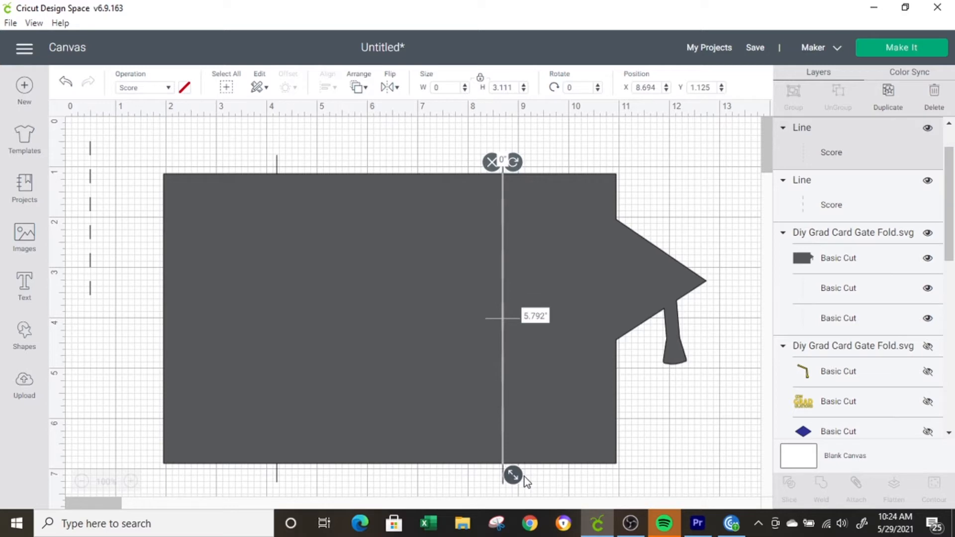
left_click(703, 183)
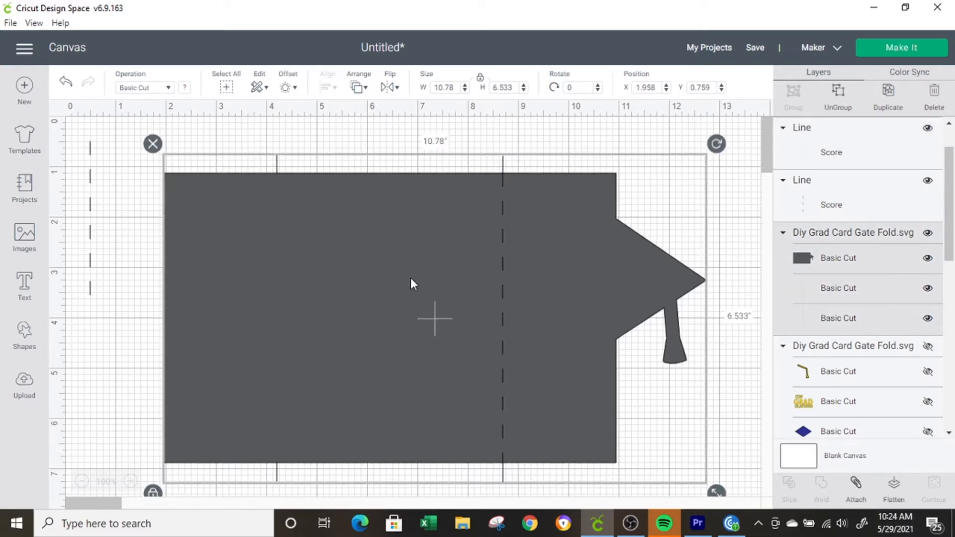
left_click_drag(285, 219, 284, 217)
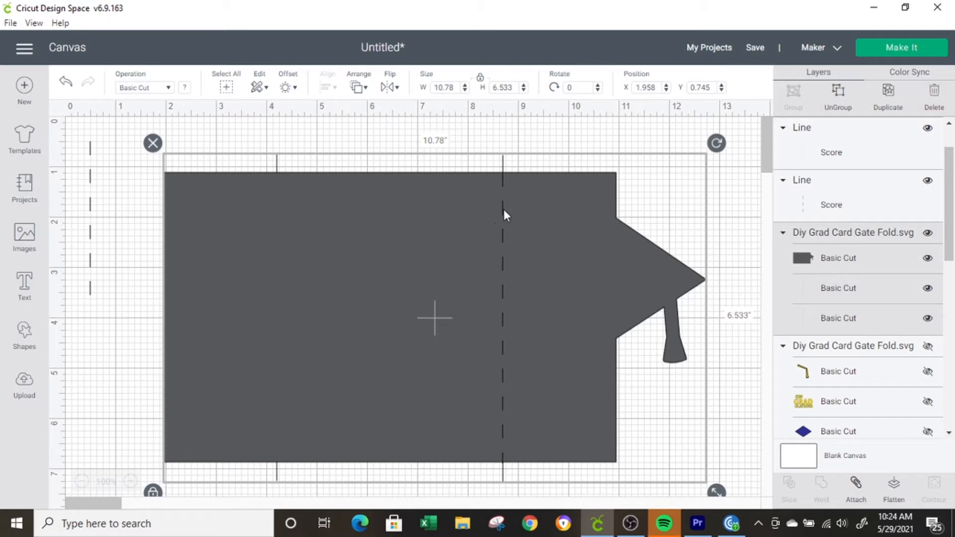
- Move the remaining score line over the fold guide farthest from the graduation cap, starting at the base's top edge
left_click_drag(91, 204, 278, 233)
left_click_drag(276, 195, 277, 183)
right_click(276, 192)
left_click(453, 145)
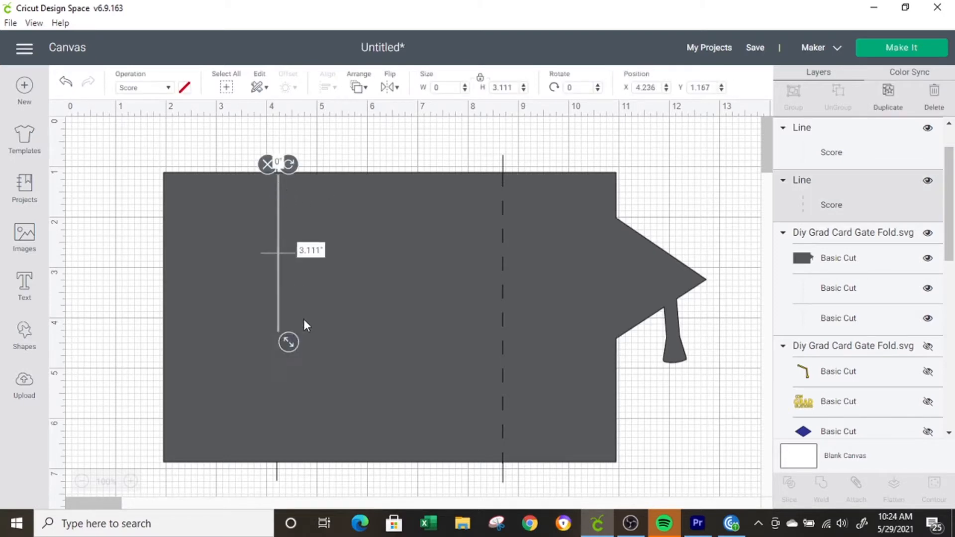
- Stretch this score line to about 5.71 in, spanning the card base, and align it exactly with its fold guide
left_click_drag(288, 343, 323, 478)
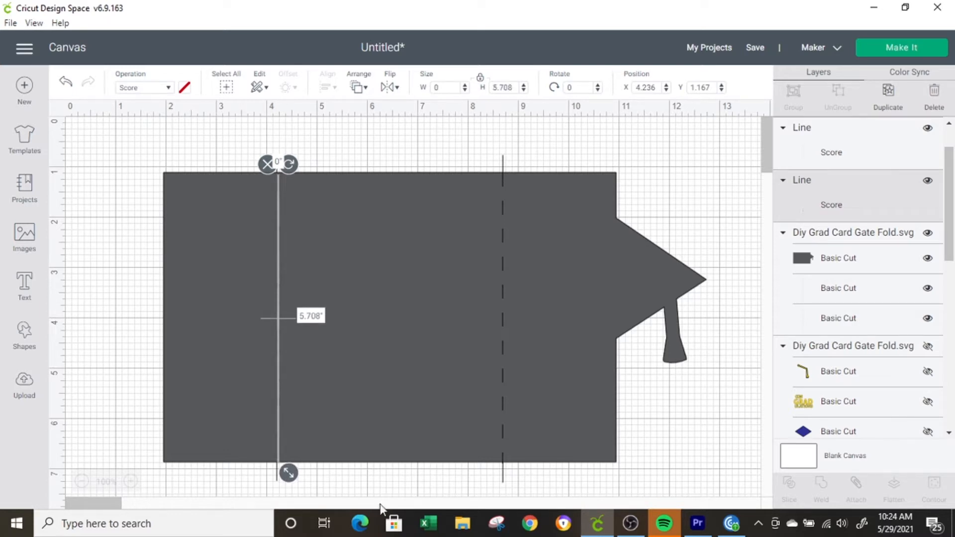
left_click(718, 419)
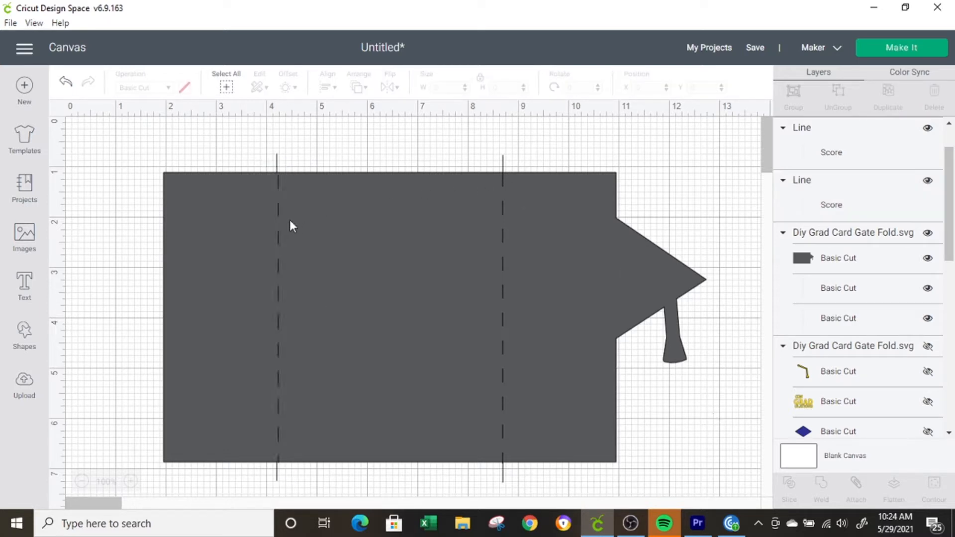
left_click_drag(279, 212, 277, 210)
left_click(407, 137)
- Ungroup the gray card base and delete its two solid vertical fold guide lines
left_click(565, 228)
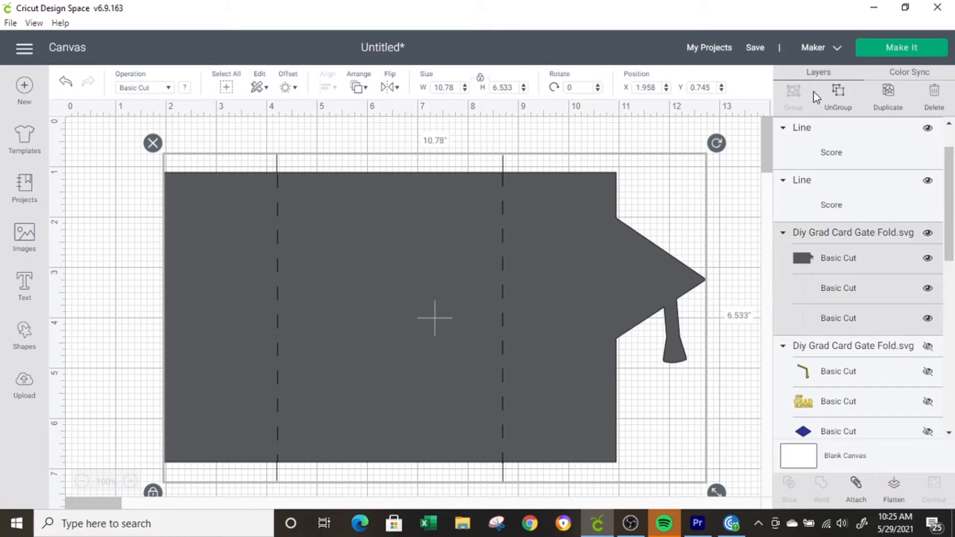
left_click(838, 92)
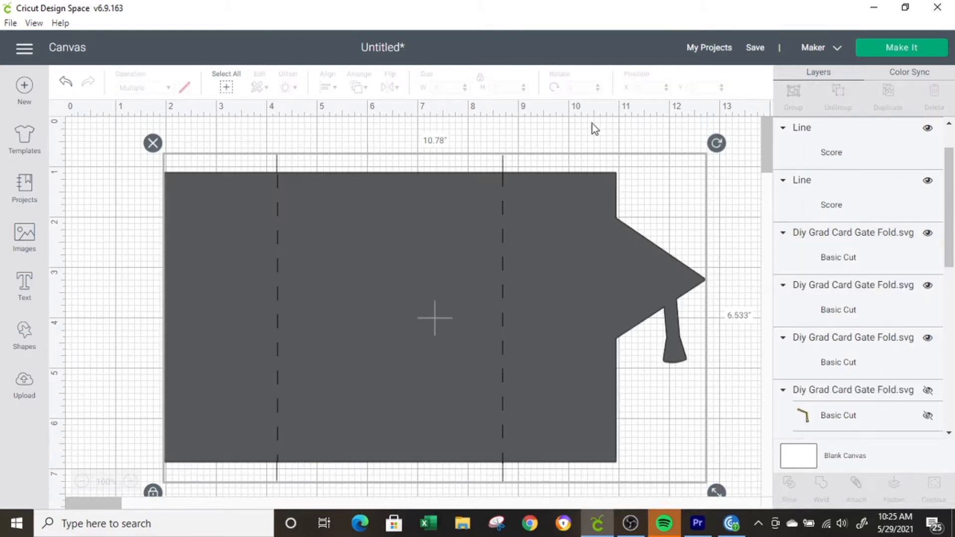
left_click(592, 124)
left_click(504, 158)
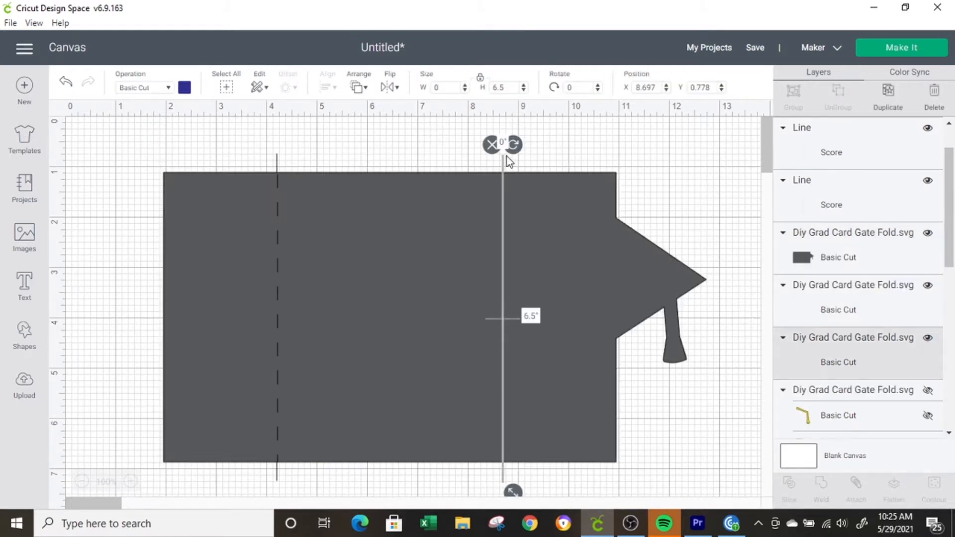
left_click(507, 156)
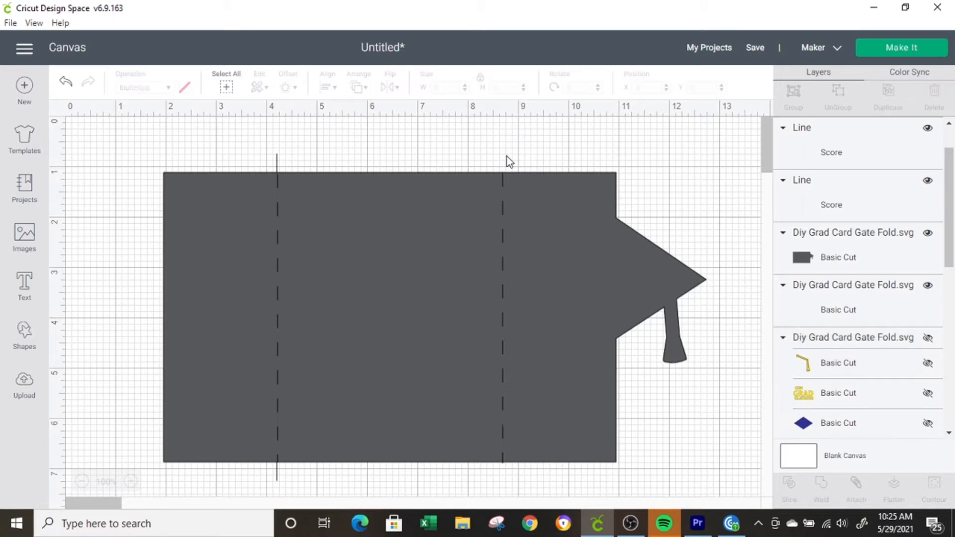
left_click(277, 159)
left_click(278, 159)
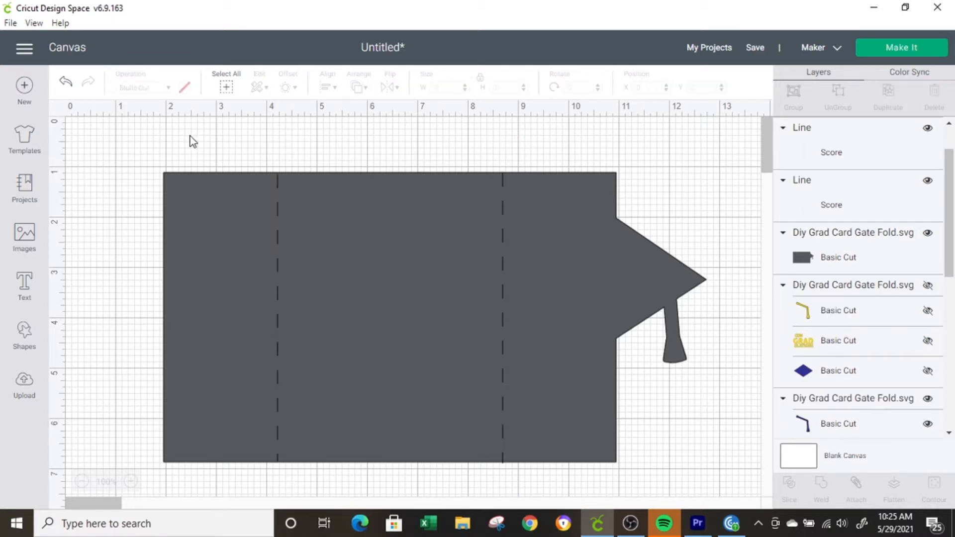
- Attach the two vertical score lines to the gray card base
left_click_drag(112, 144, 548, 300)
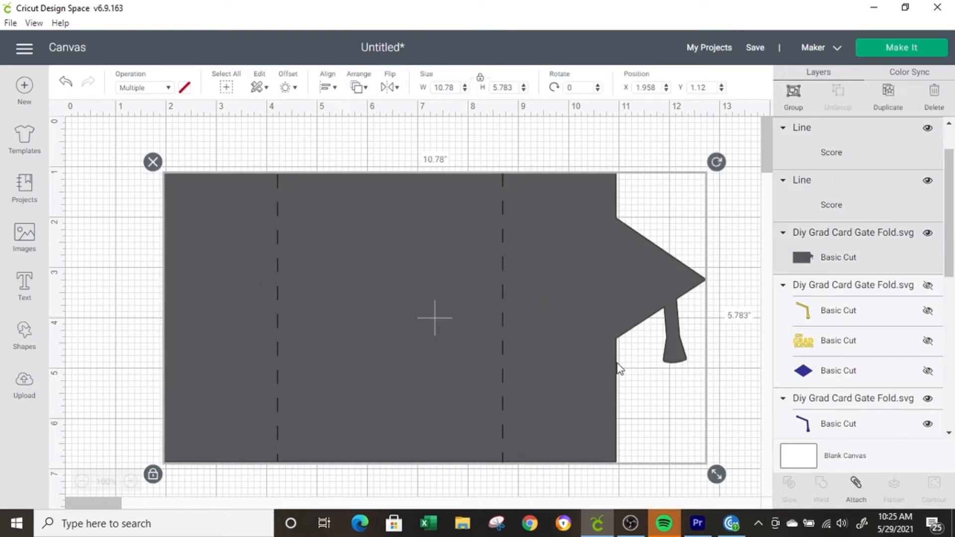
left_click(858, 487)
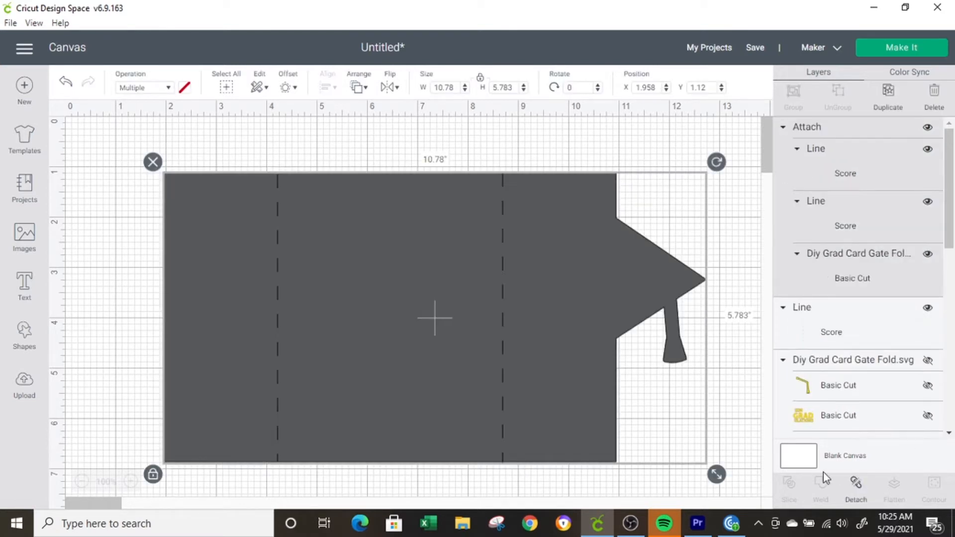
- Shift the middle blue panel to about X 5.68, Y 8.39 and move the spare score line to about X 8.15, Y 11.21
scroll(601, 290, "down", 6)
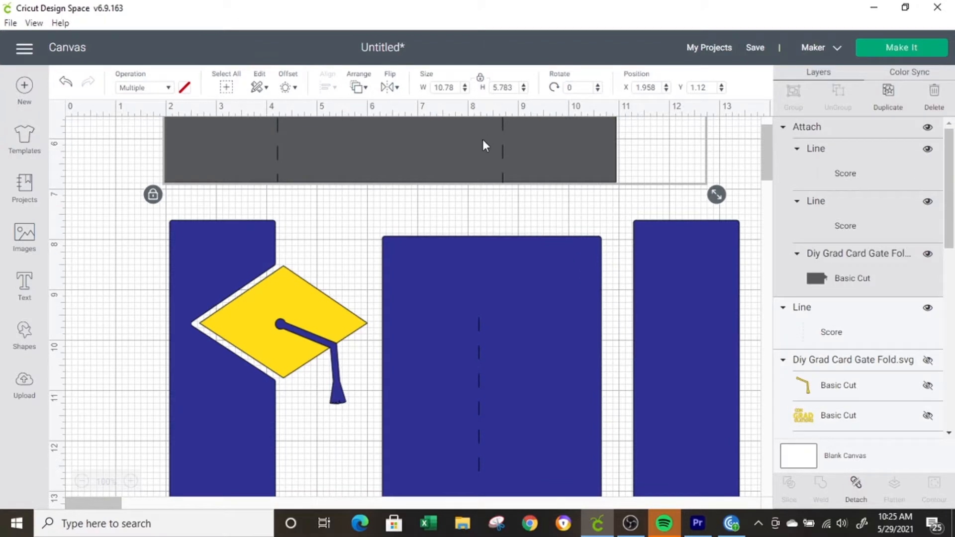
scroll(520, 211, "down", 2)
left_click(518, 219)
scroll(543, 211, "down", 2)
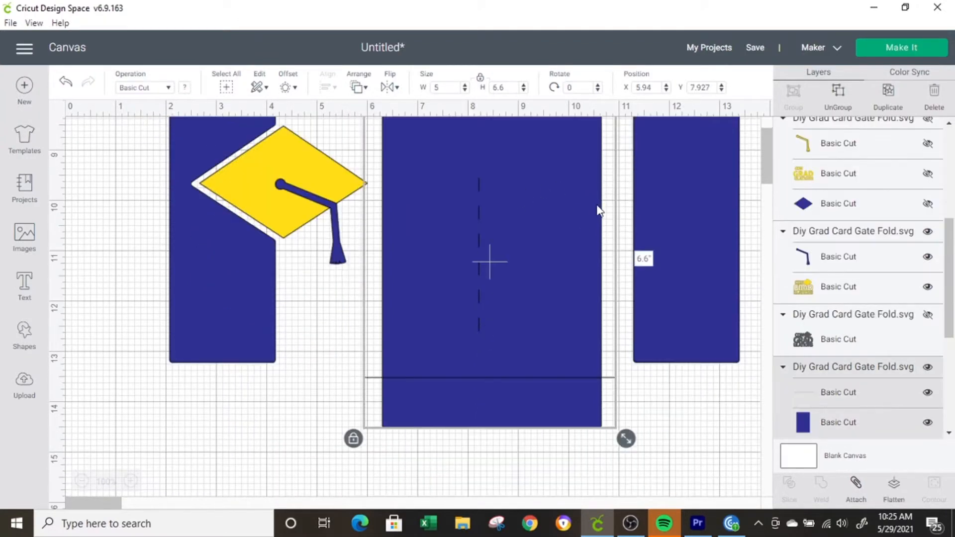
scroll(558, 266, "up", 2)
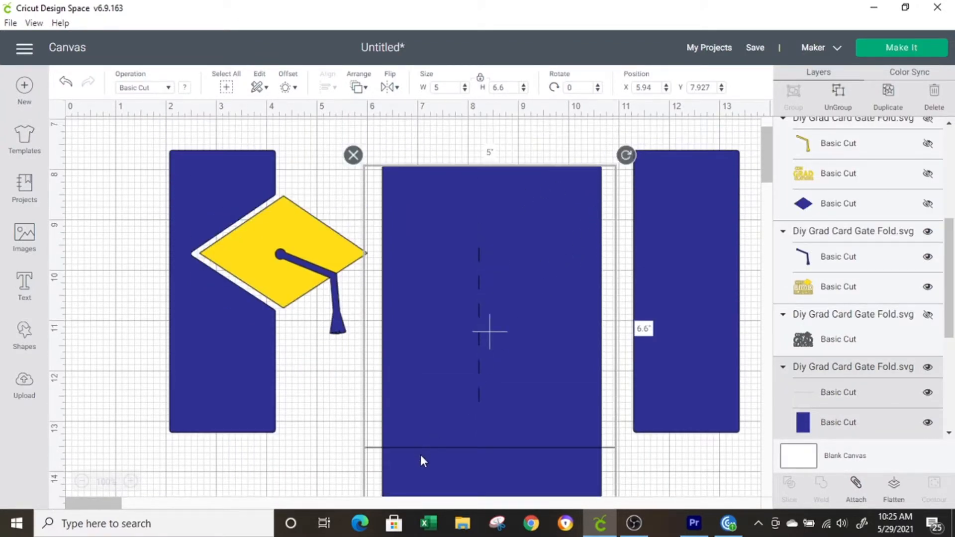
scroll(573, 378, "down", 2)
left_click(478, 189)
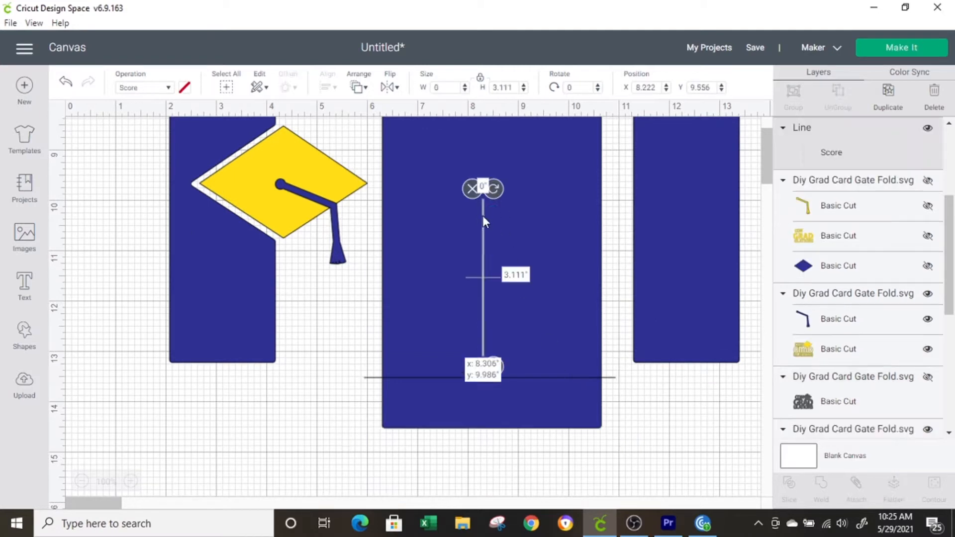
left_click_drag(480, 244, 471, 280)
left_click(567, 339)
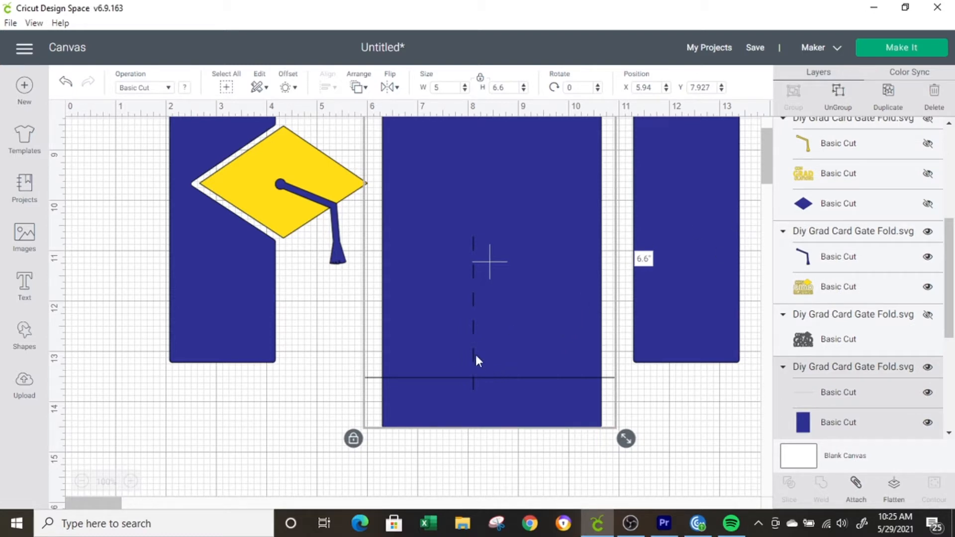
left_click_drag(503, 353, 463, 398)
left_click_drag(472, 327, 479, 353)
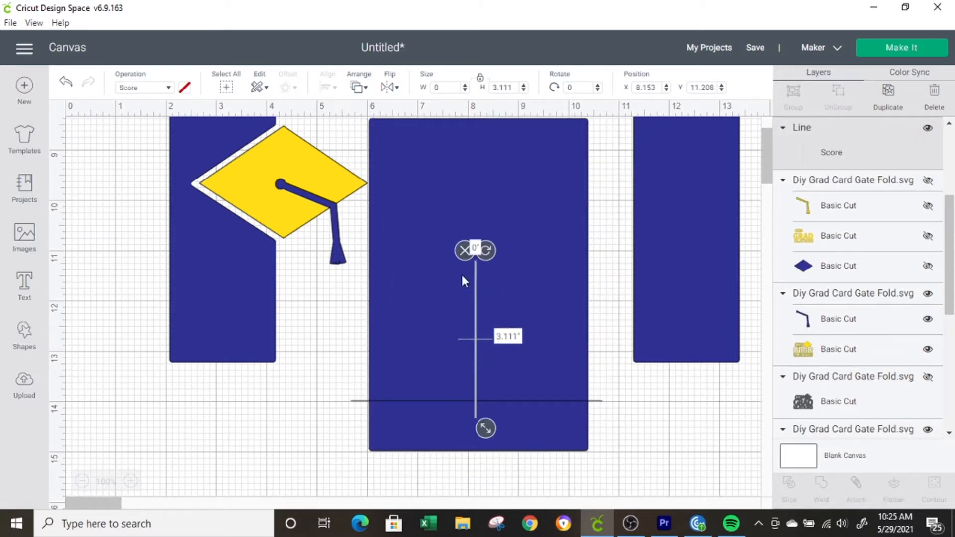
- Set the rotation of the score line on the middle blue panel to 90 degrees
mouse_move(491, 249)
left_mouse_down()
mouse_move(543, 299)
mouse_move(527, 272)
mouse_move(503, 250)
mouse_move(545, 300)
mouse_move(491, 240)
left_mouse_up()
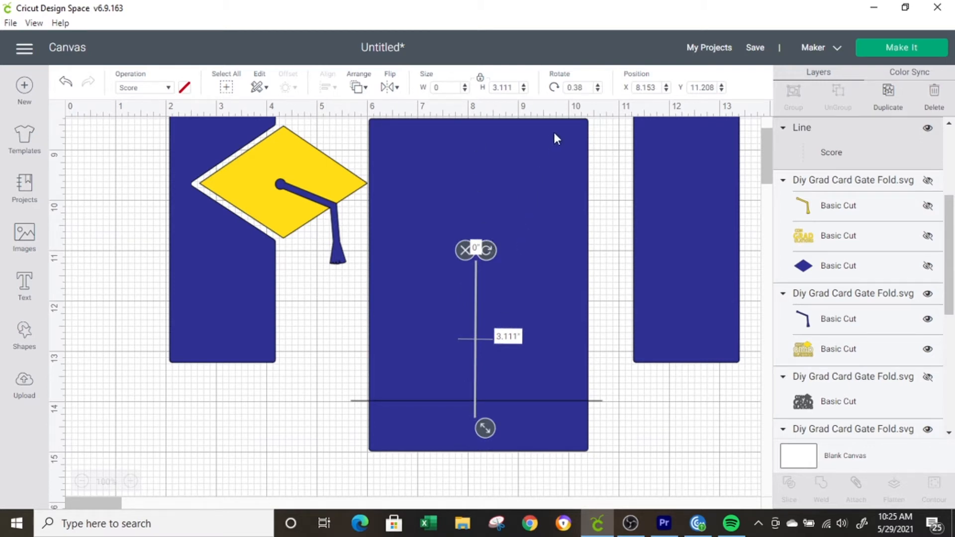
left_click(576, 88)
type("90")
key("Return")
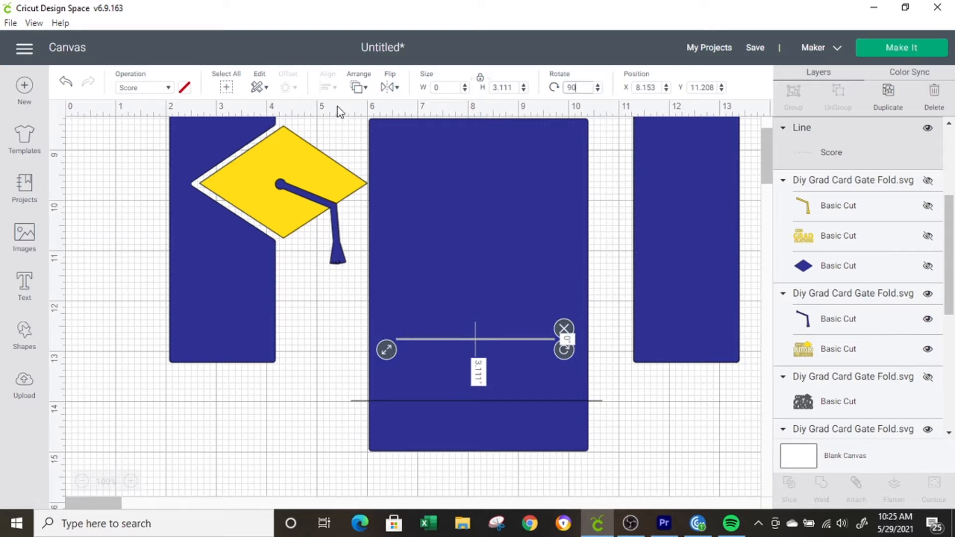
- Place the rotated score line over the panel's horizontal fold guide and stretch it to about 4.25 in
left_click_drag(501, 337, 530, 397)
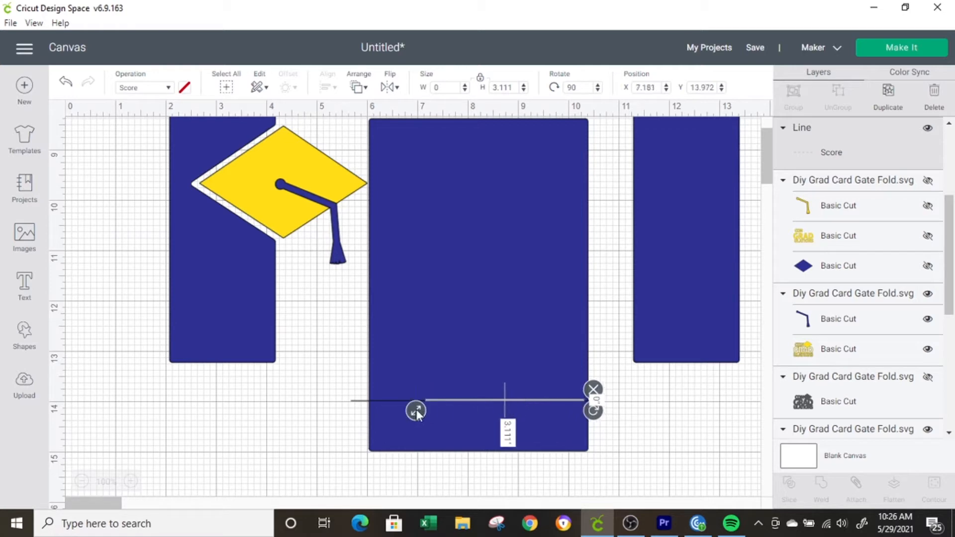
left_click_drag(417, 410, 361, 436)
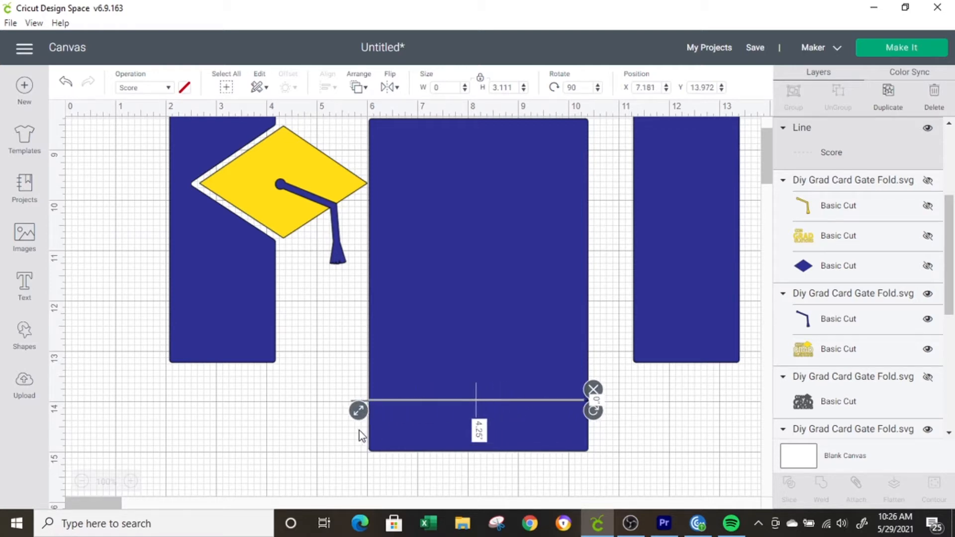
left_click(724, 405)
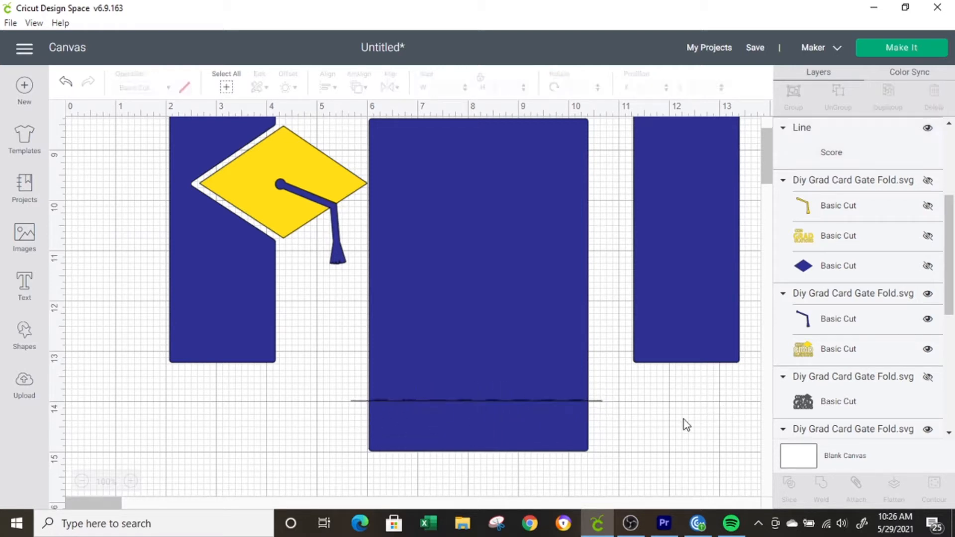
- Ungroup the middle blue panel and delete its solid horizontal fold guide line
left_click(501, 321)
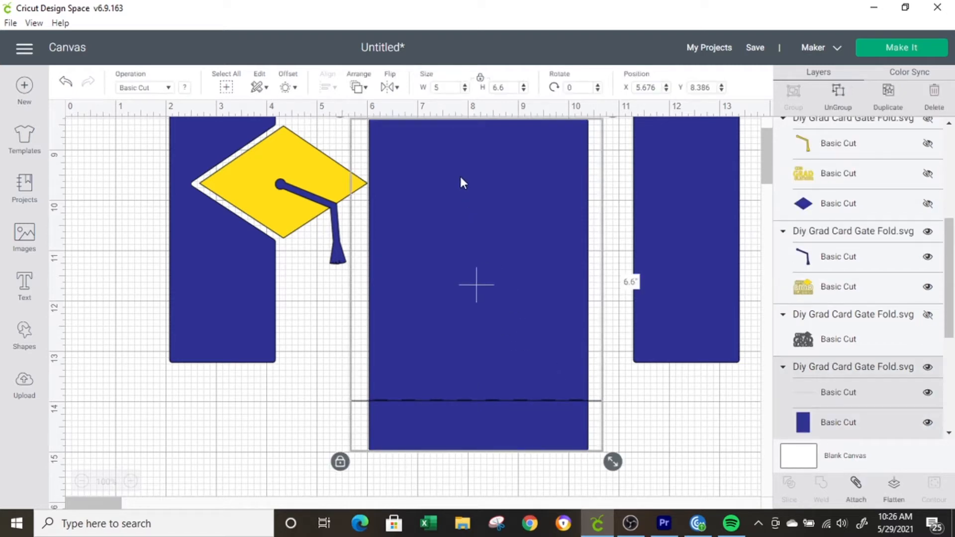
left_click(833, 93)
left_click(670, 446)
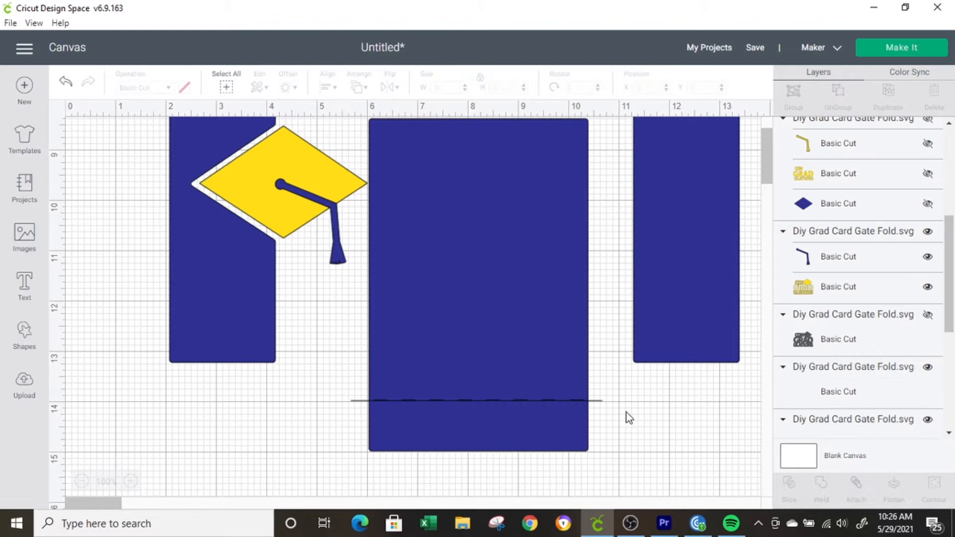
left_click(601, 401)
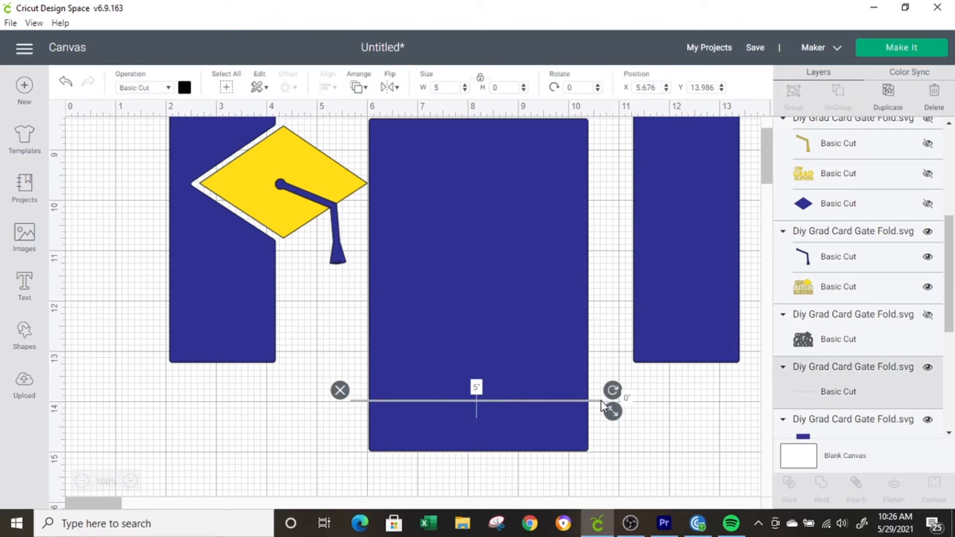
left_click(619, 420)
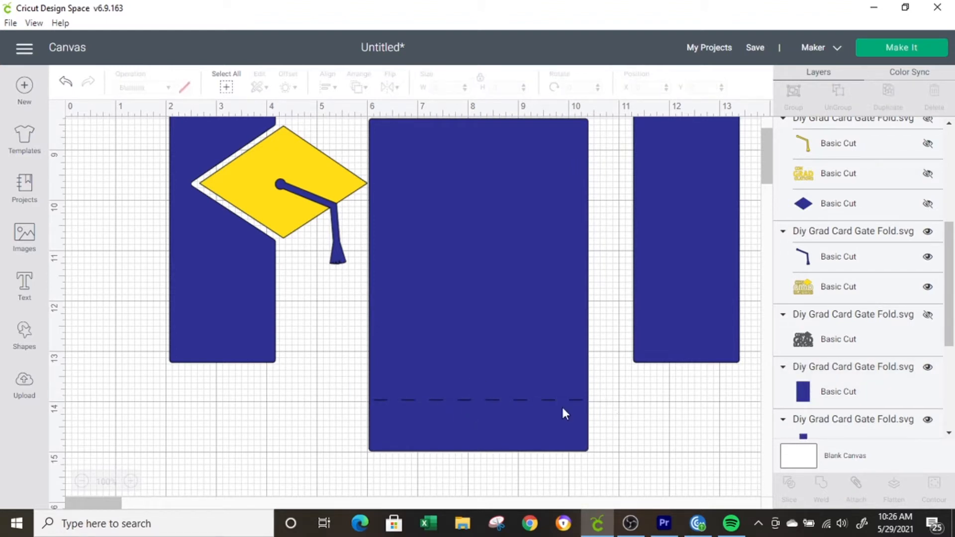
- Attach the horizontal score line to the middle blue panel
left_click_drag(319, 465, 467, 367)
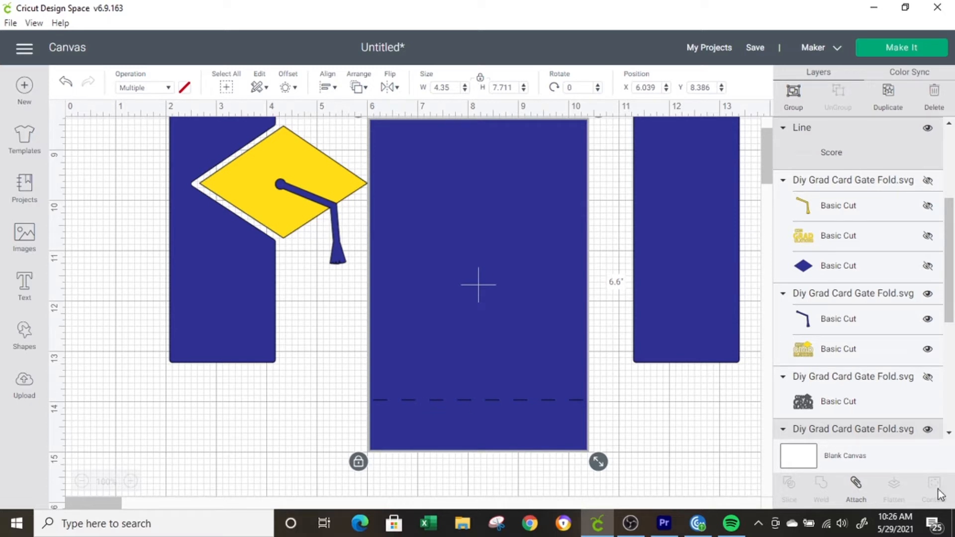
left_click(854, 486)
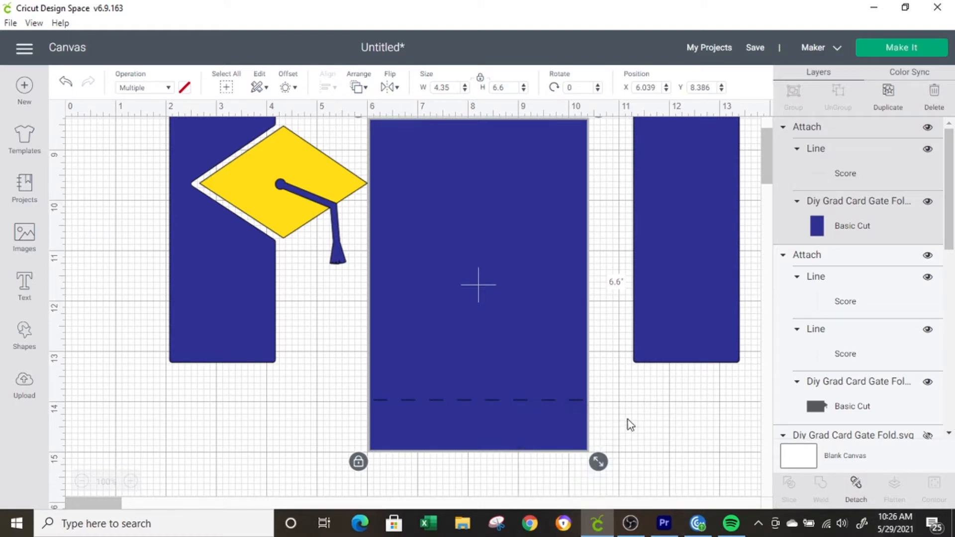
- Look over all card pieces on the canvas at 75% zoom and send the project to mat preparation
scroll(677, 408, "up", 10)
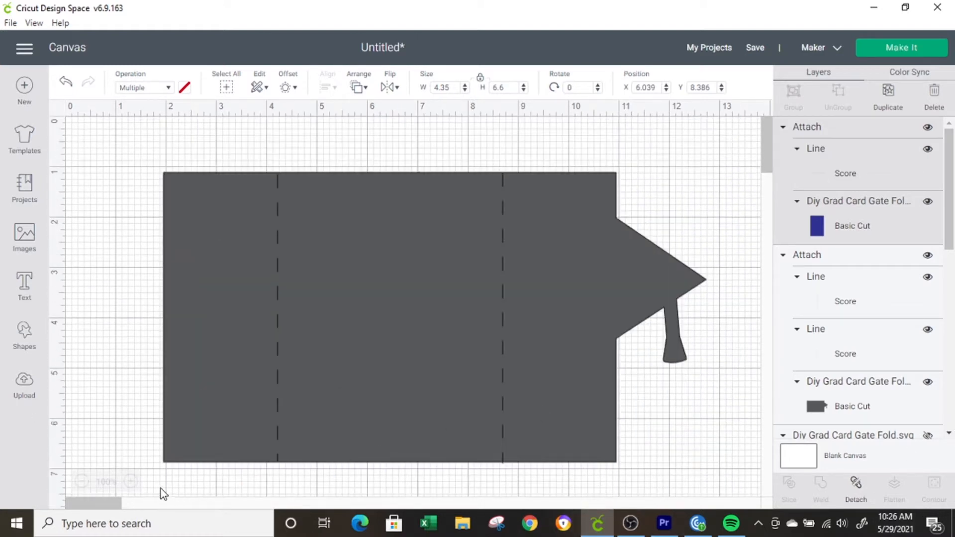
left_click(82, 481)
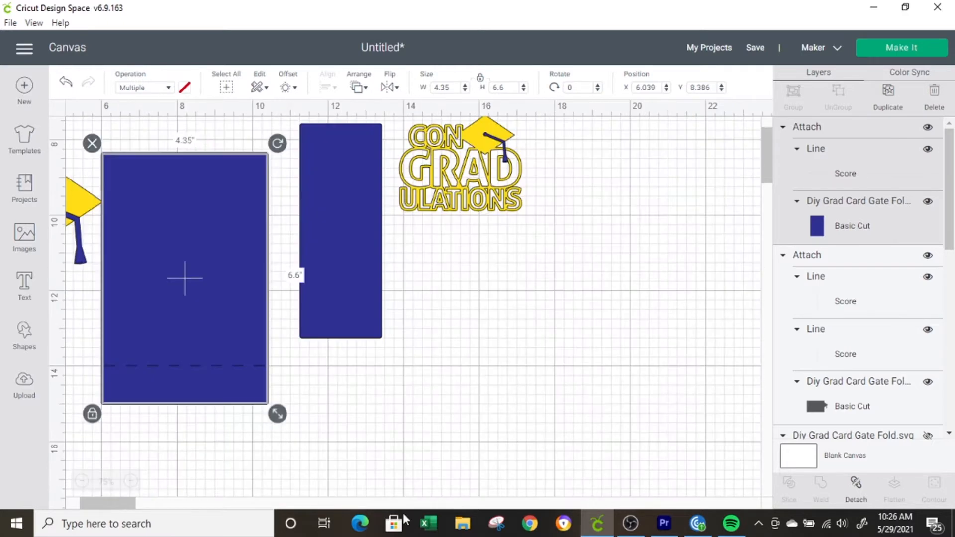
scroll(138, 414, "up", 3)
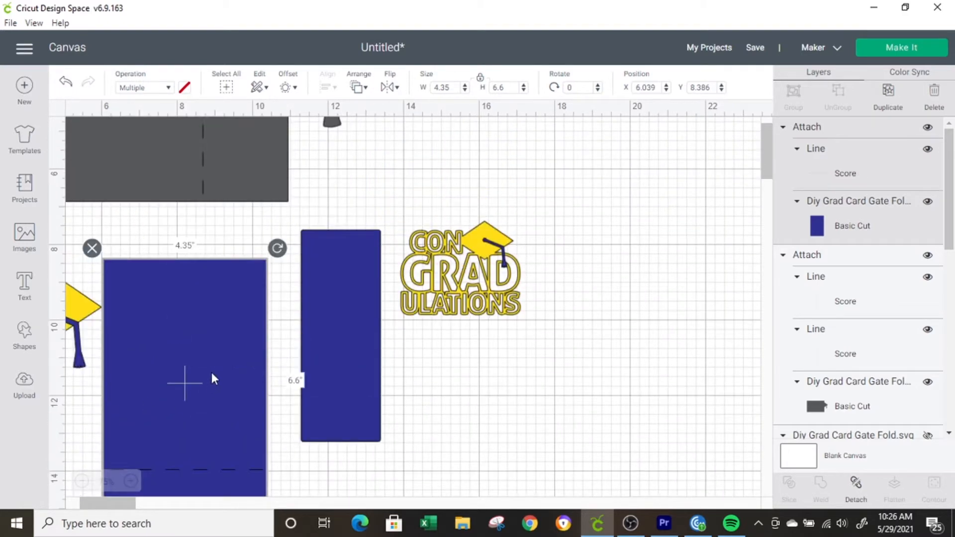
left_click_drag(104, 503, 48, 501)
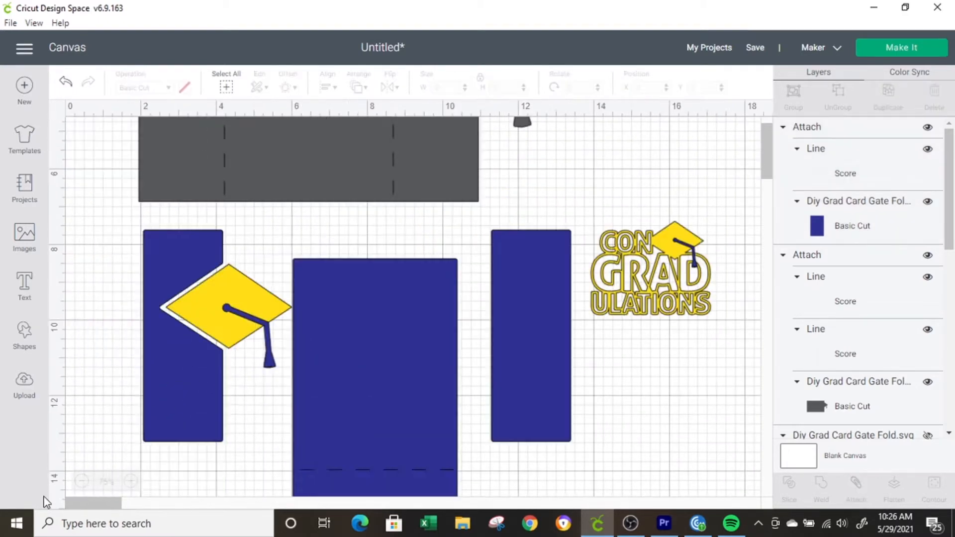
scroll(376, 371, "up", 5)
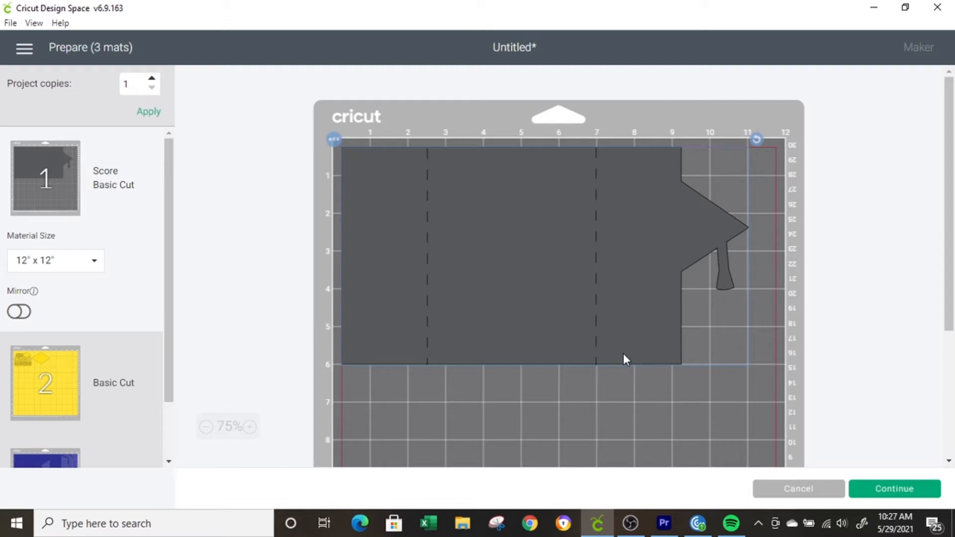
- Review the blue and gray mats, checking the piece placement and score lines on each
scroll(166, 418, "down", 2)
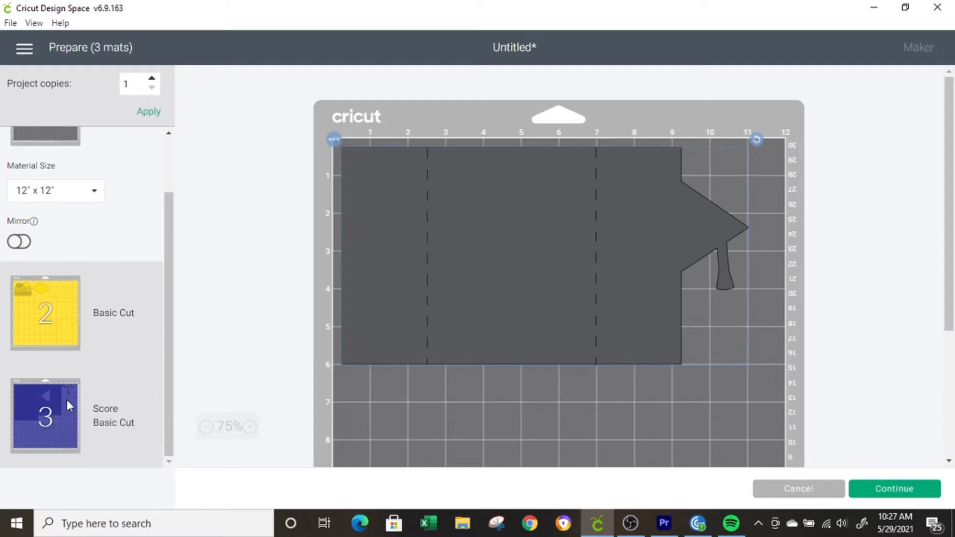
left_click(69, 403)
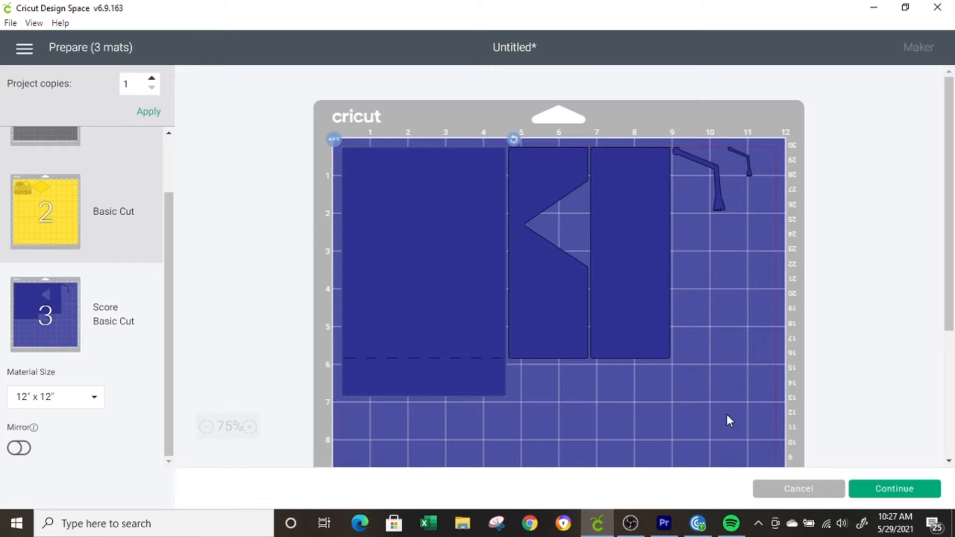
scroll(106, 338, "up", 2)
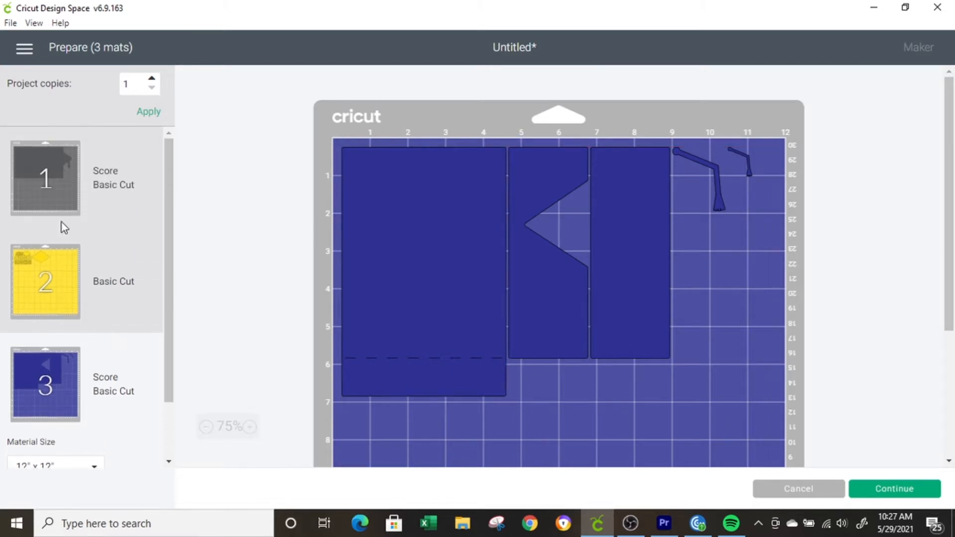
left_click(55, 190)
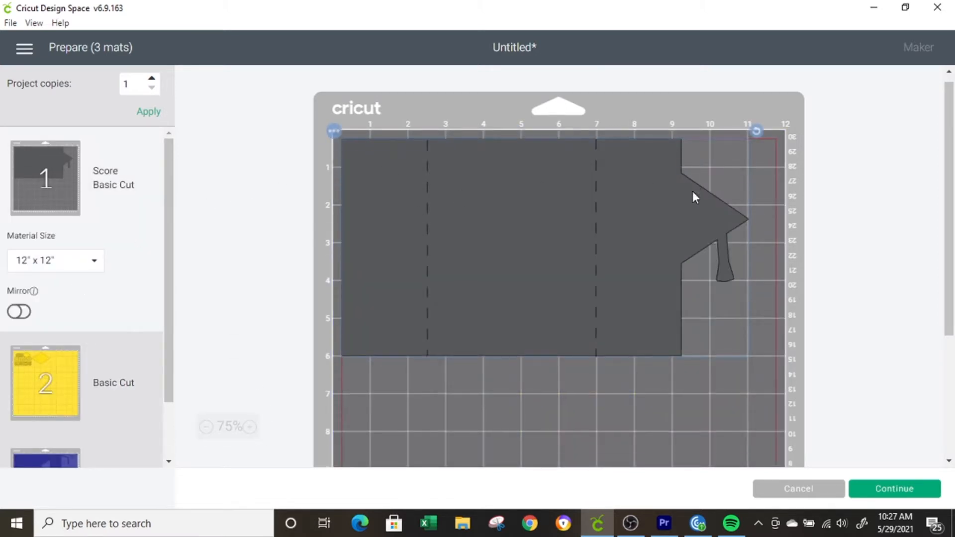
scroll(689, 194, "down", 4)
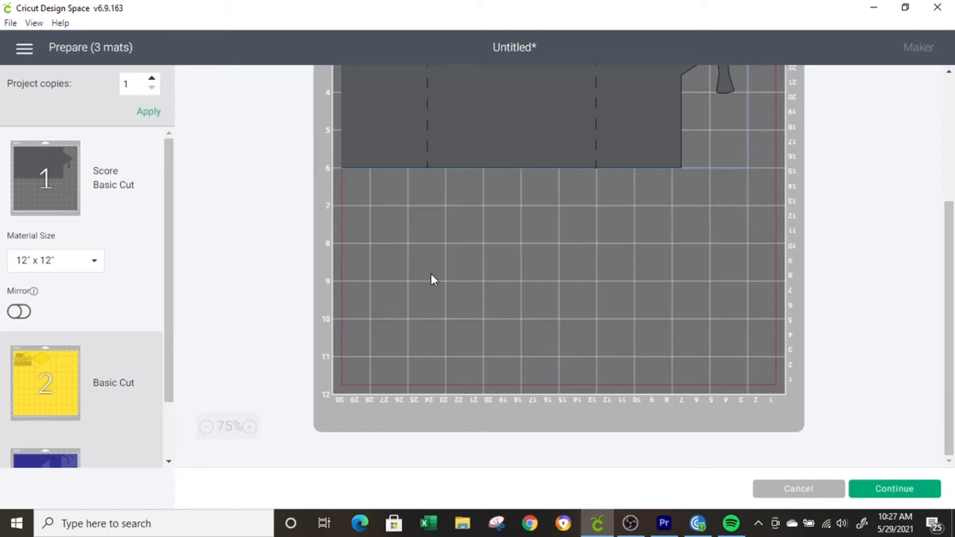